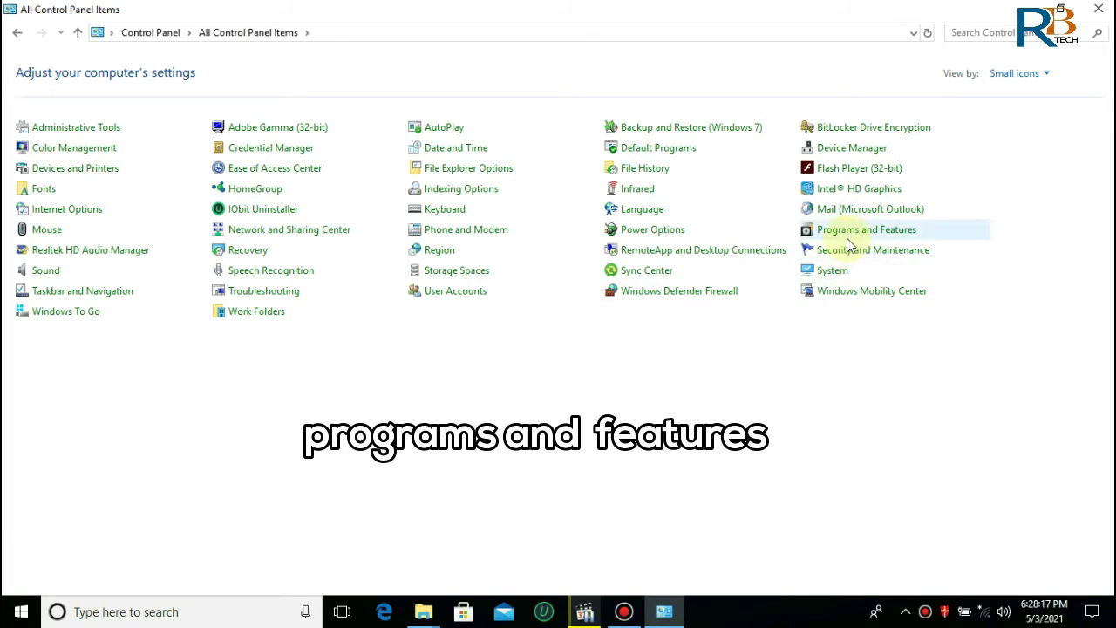
Step: Uninstall Microsoft Visual C++ 2008 Redistributable - x64 from Programs and Features, opting out of future uninstall confirmations
click(852, 235)
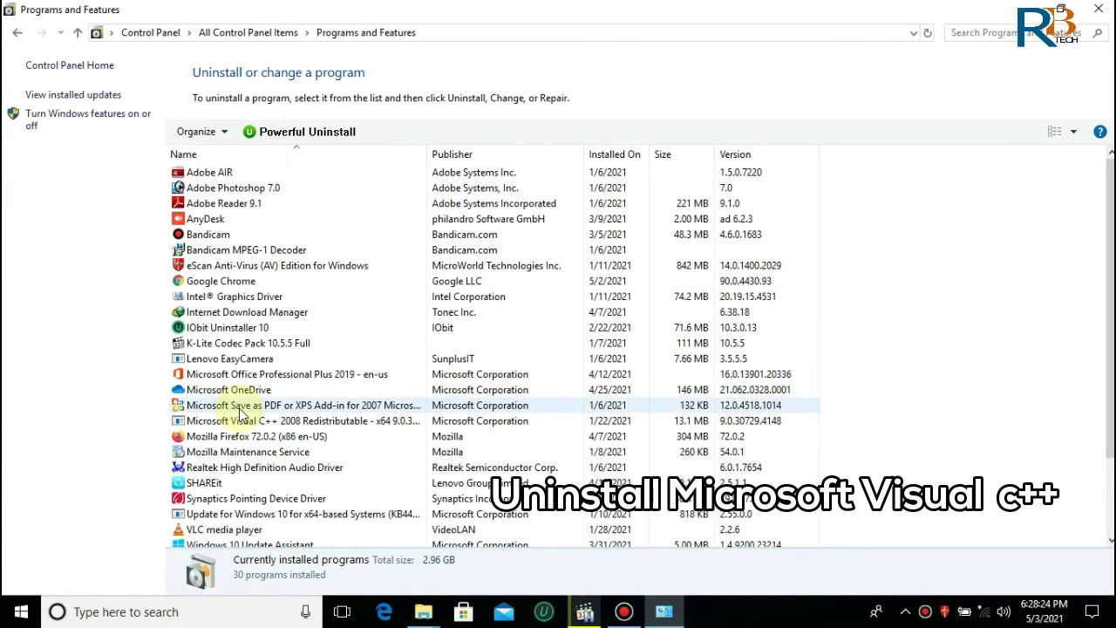
scroll(237, 419, down, 2)
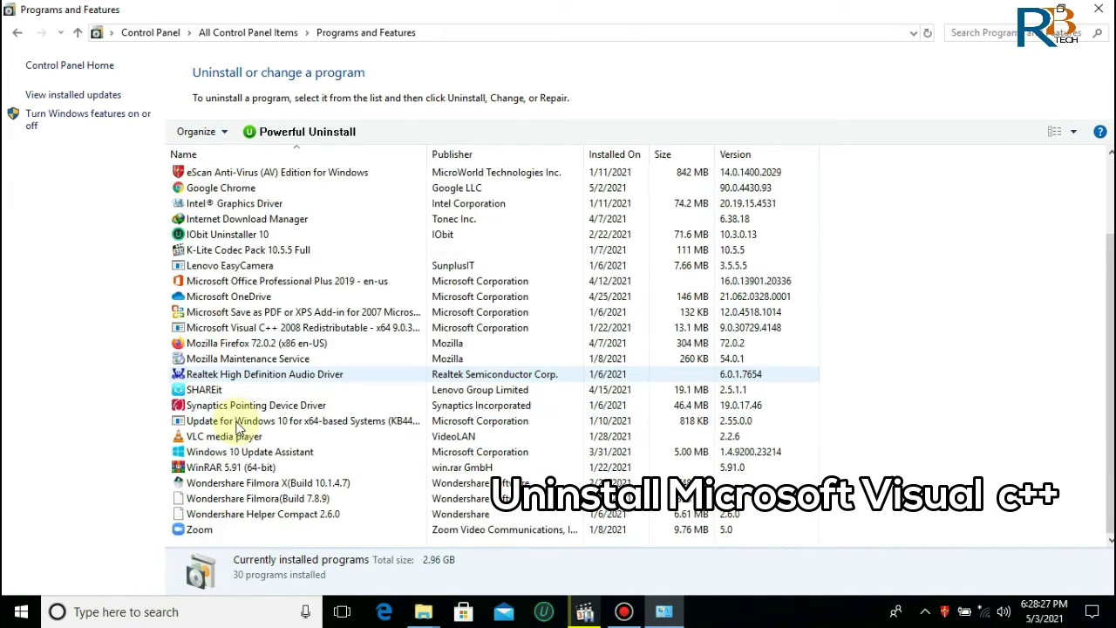
click(233, 333)
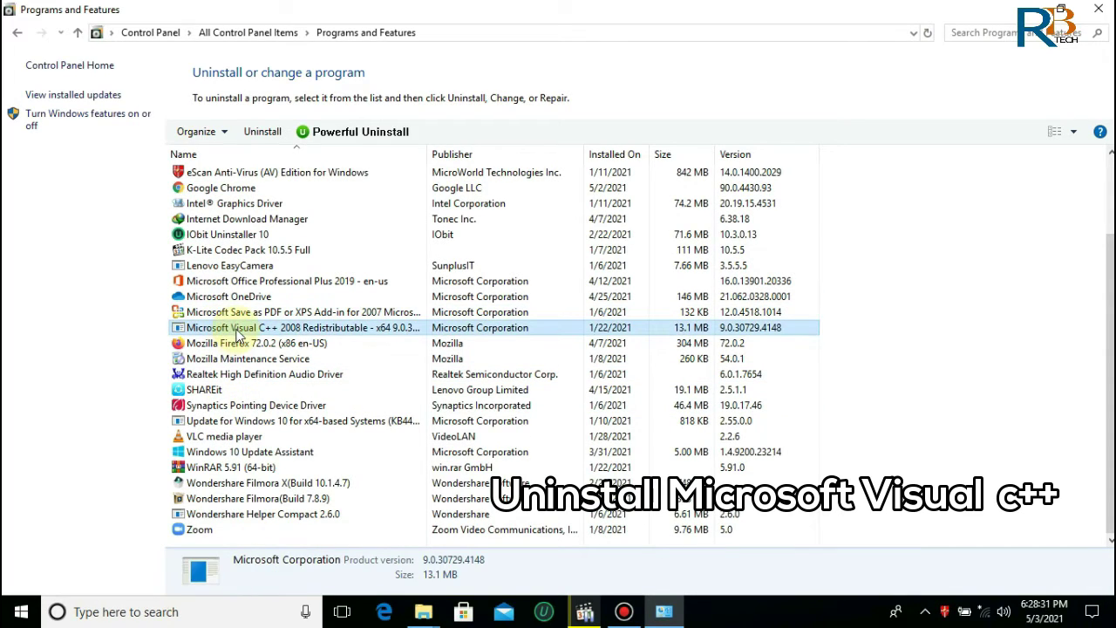
right_click(235, 334)
click(274, 347)
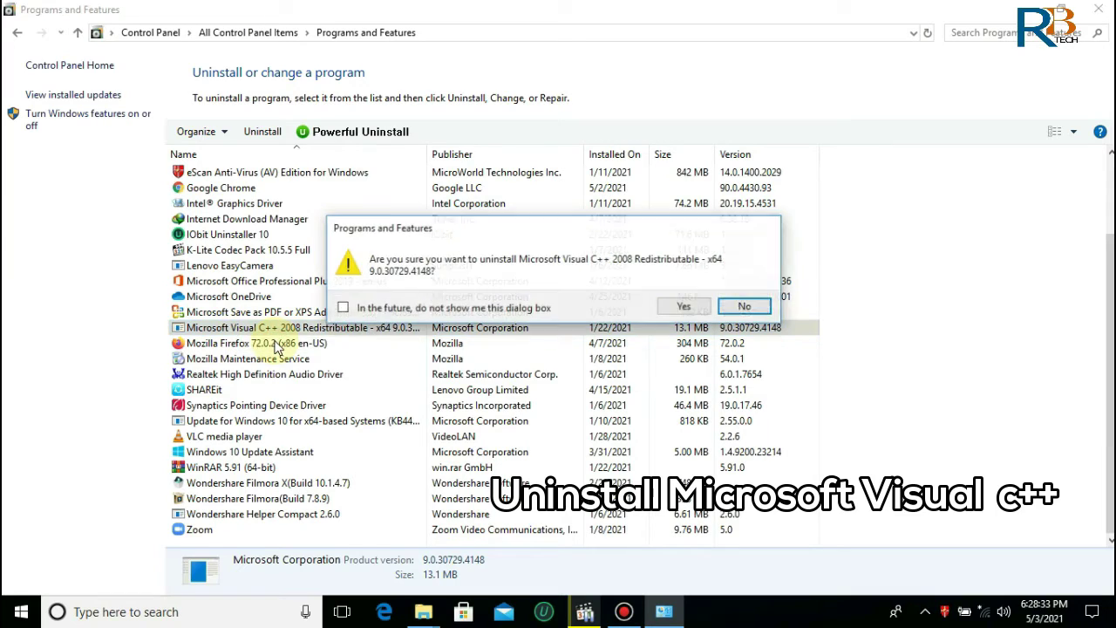
click(409, 311)
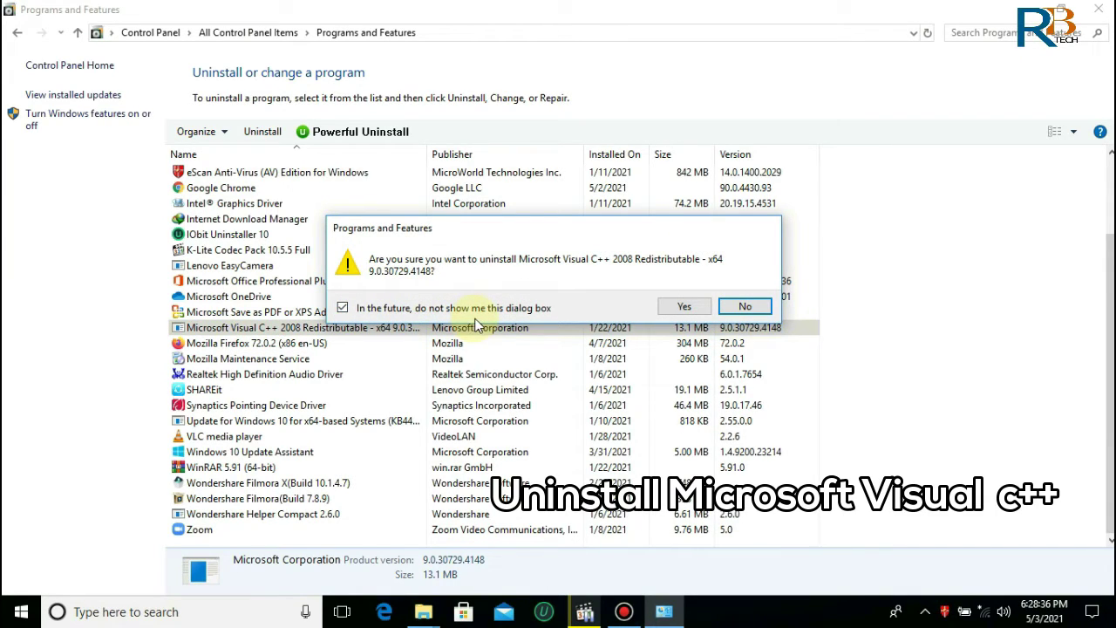
click(684, 307)
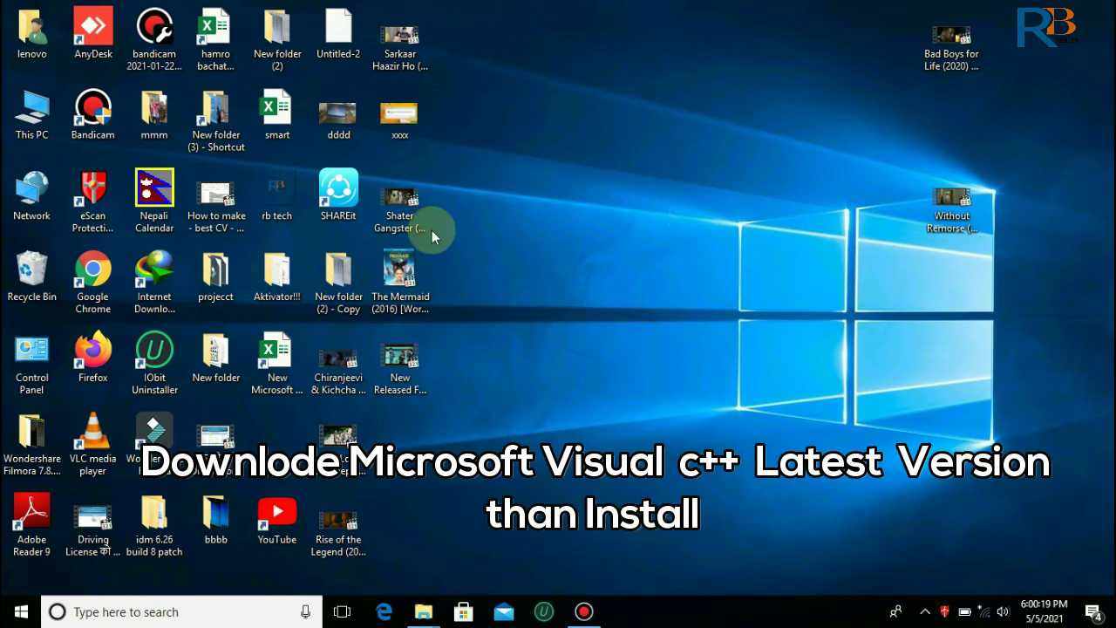
Step: Switch to Google Chrome and search the web for "ms v++"
double_click(109, 278)
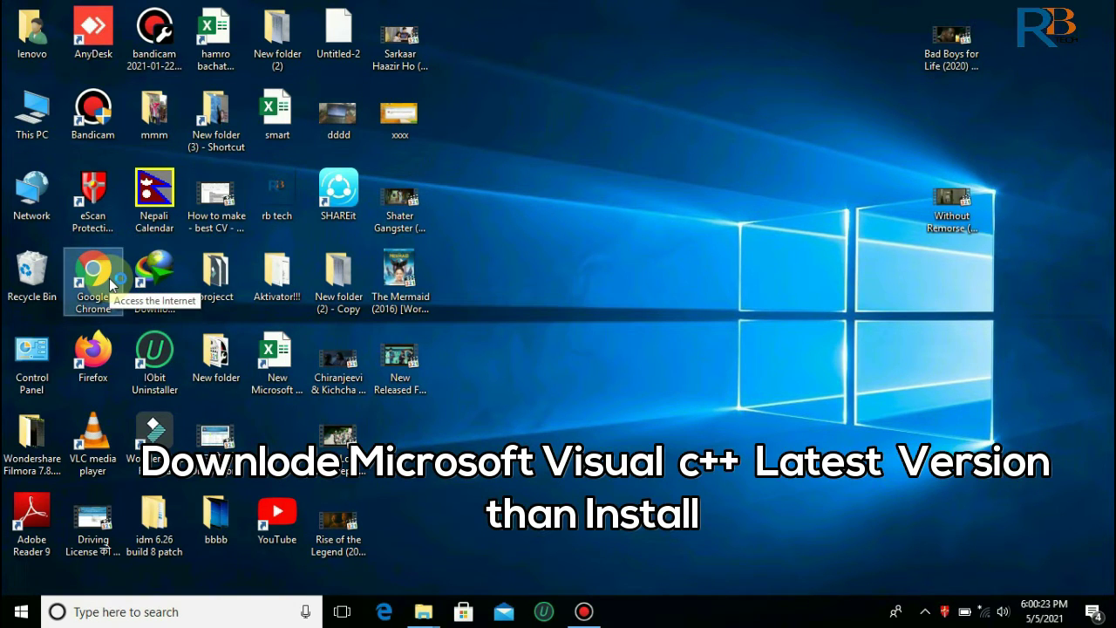
click(298, 39)
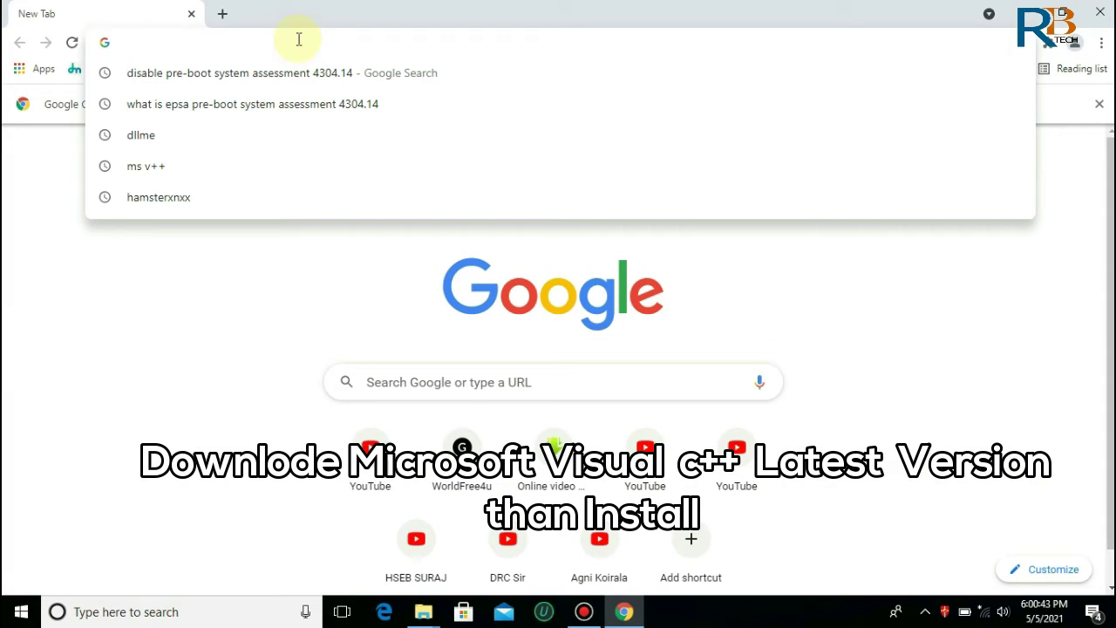
text(ms)
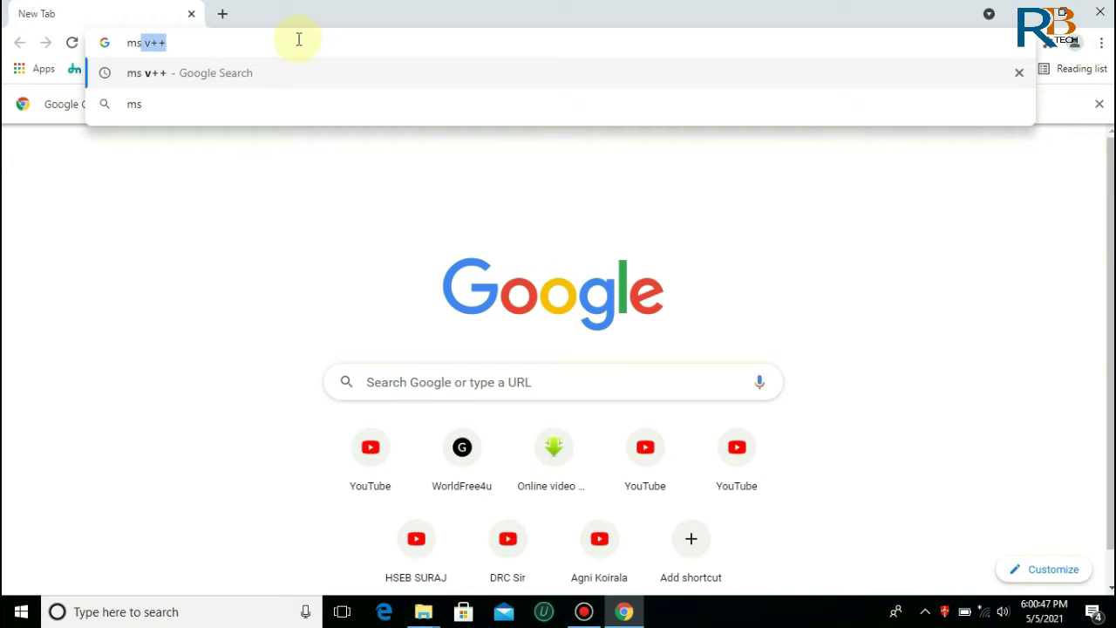
text( v)
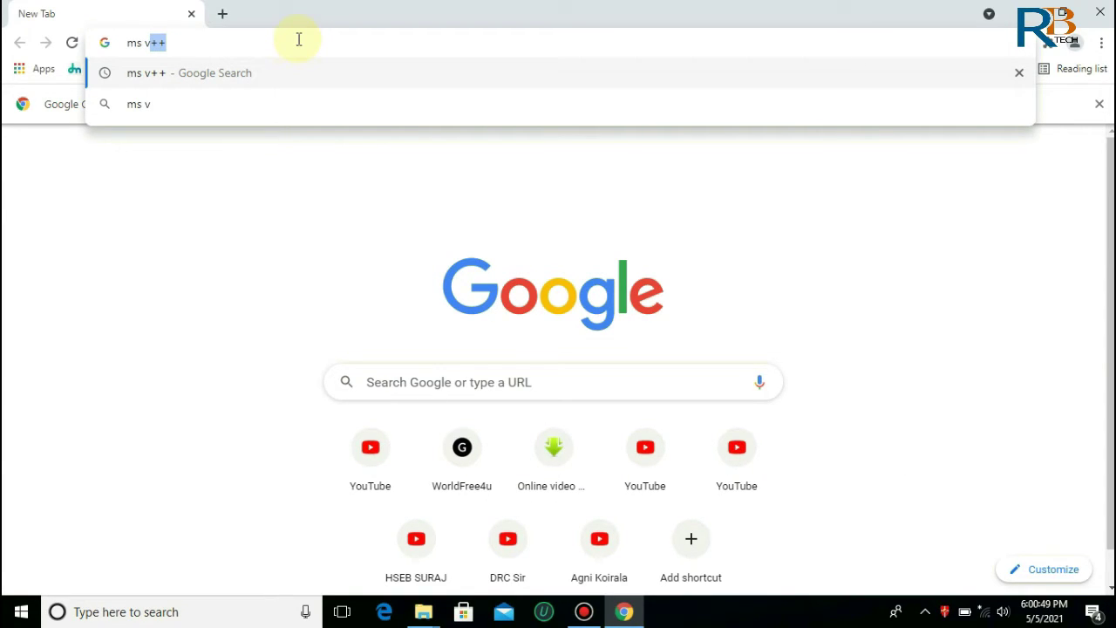
text(++)
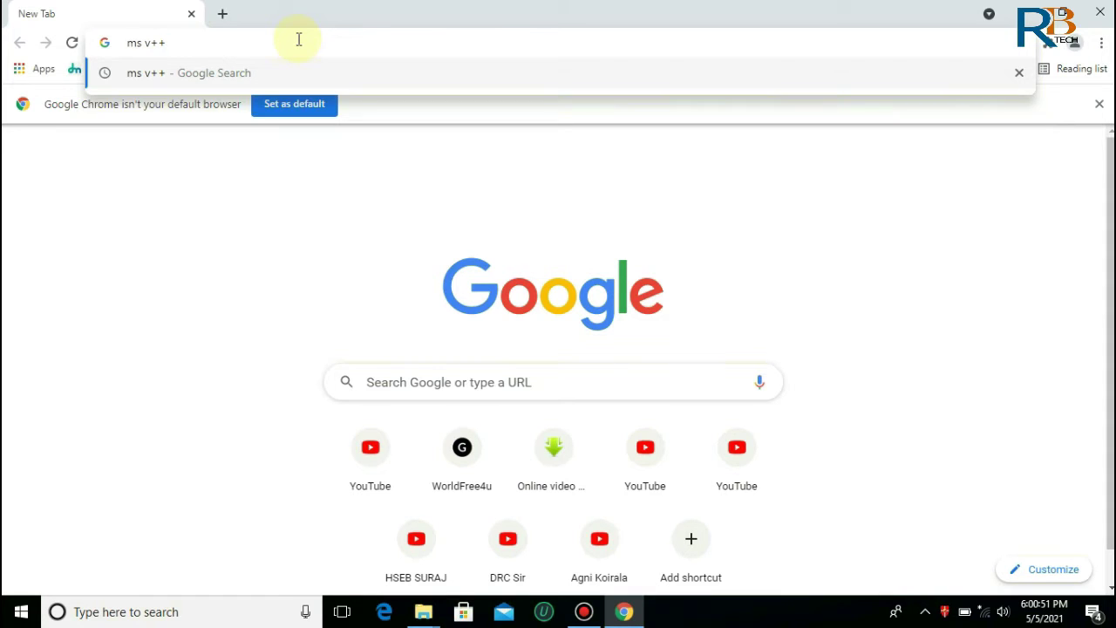
key(Return)
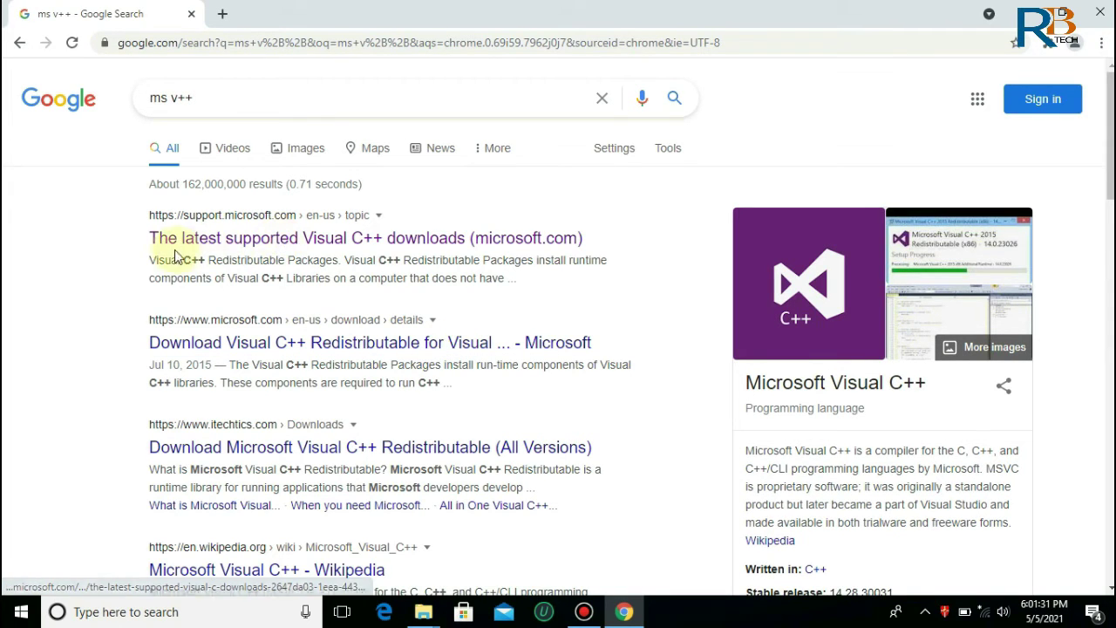
Step: Open Microsoft's page of the latest supported Visual C++ downloads and find the Visual Studio 2015, 2017 and 2019 redistributable links
click(323, 242)
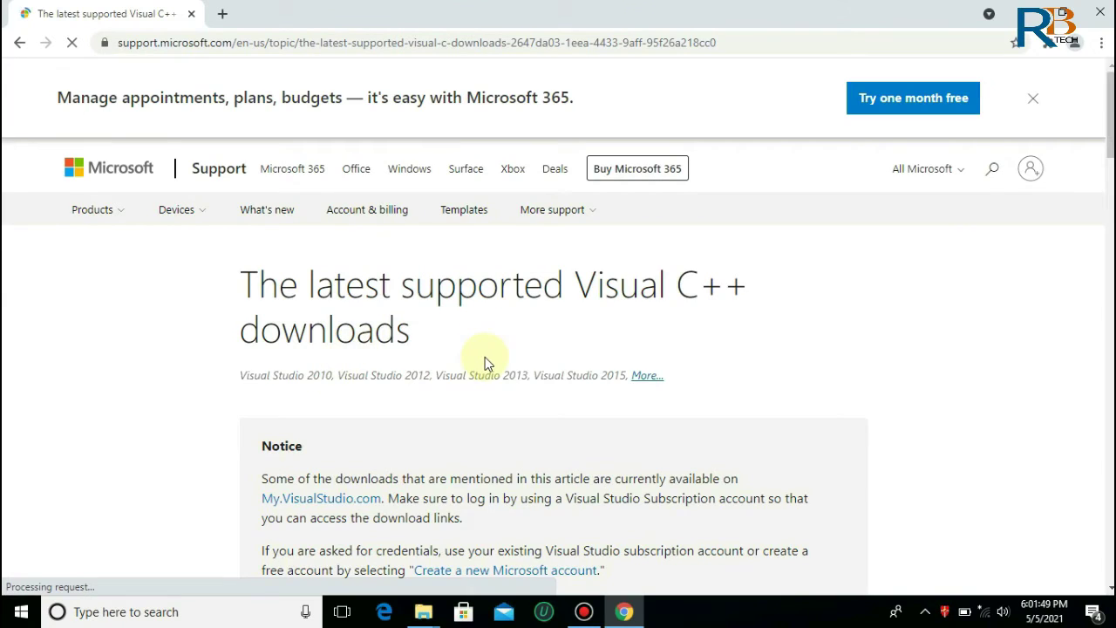
scroll(487, 362, down, 3)
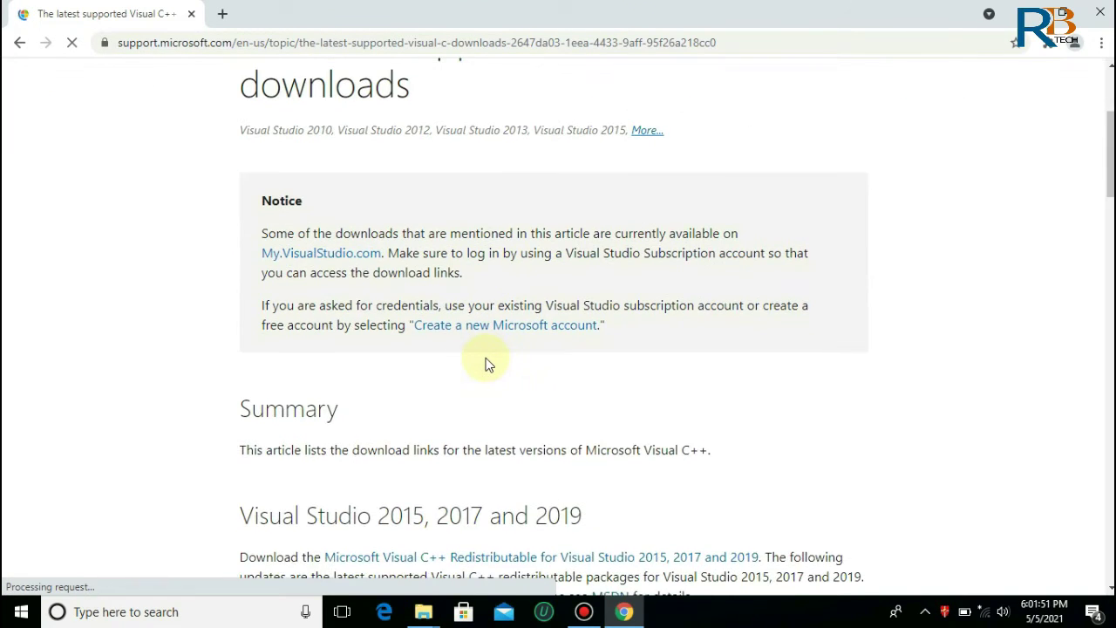
scroll(486, 361, down, 4)
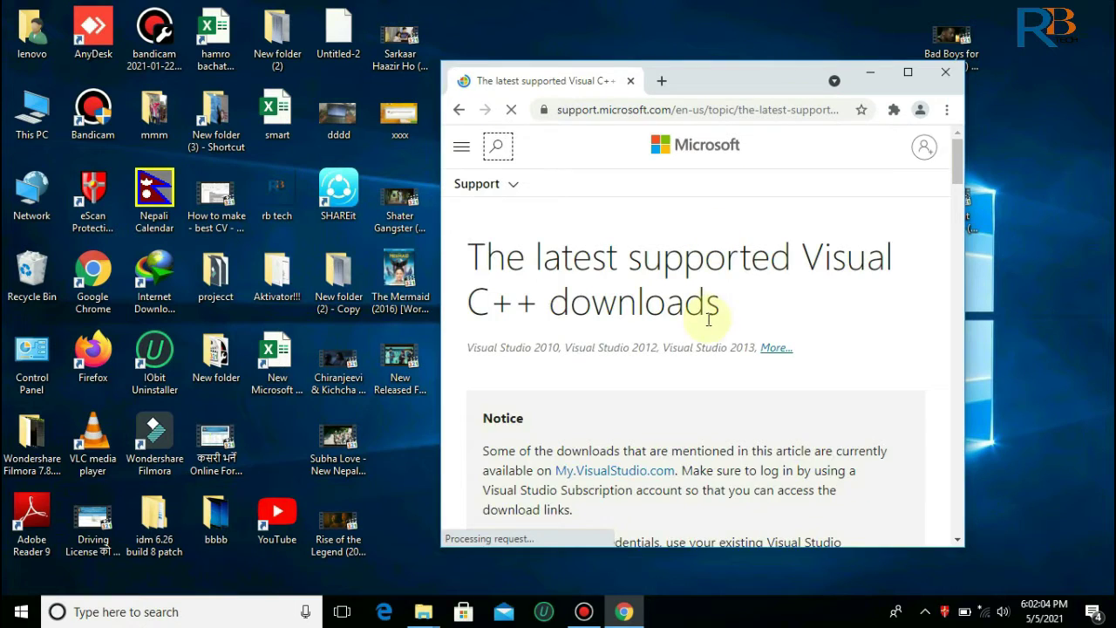
scroll(707, 319, down, 7)
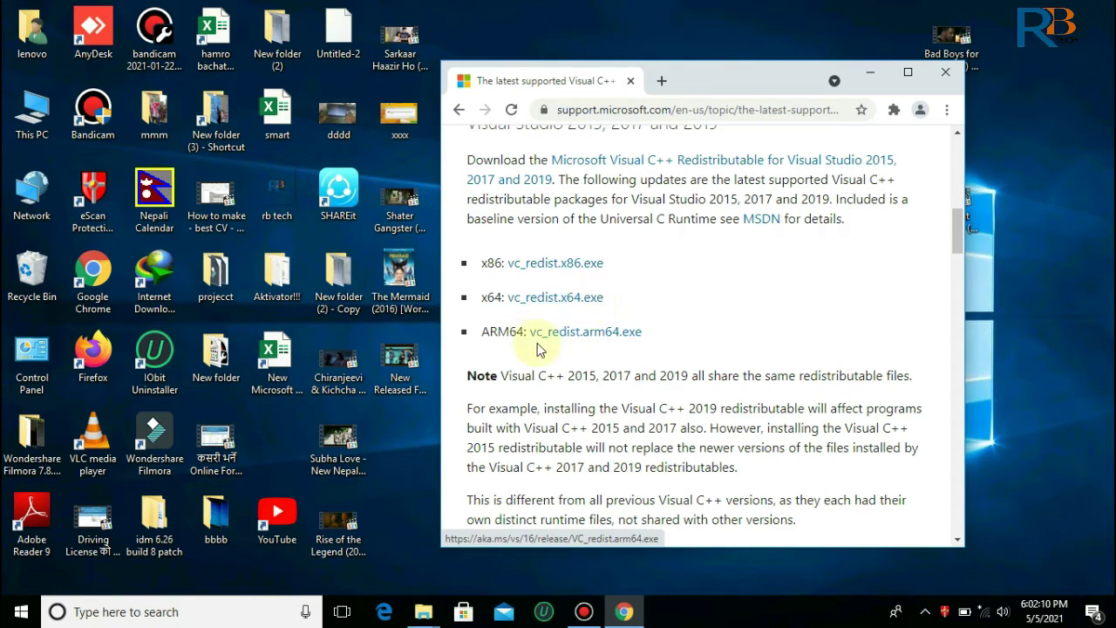
Step: Open the properties of This PC to check the system type
click(41, 117)
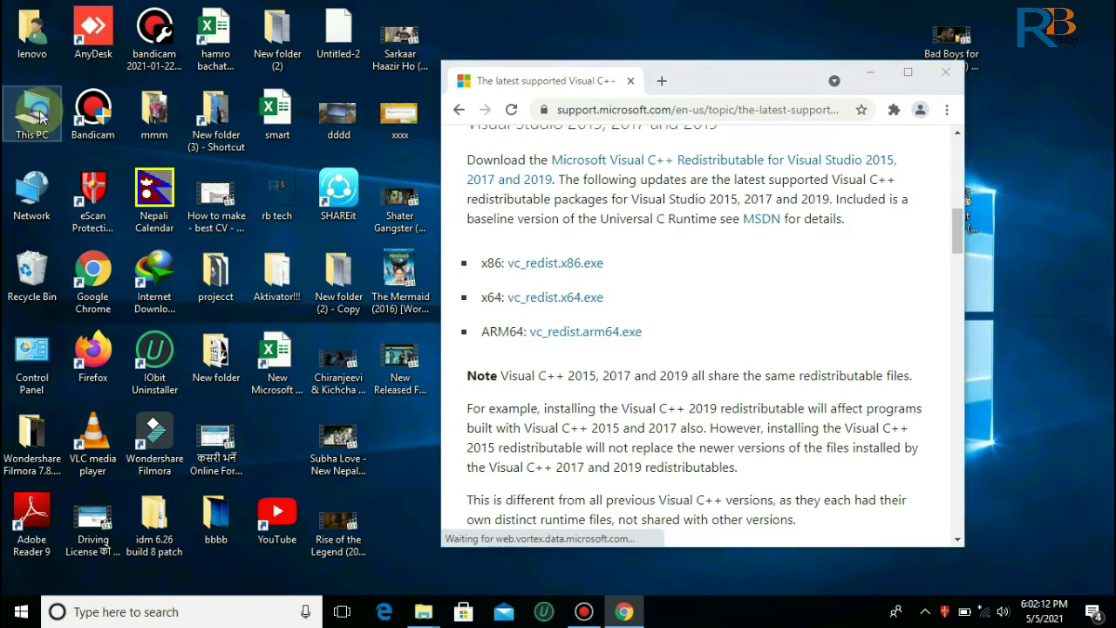
right_click(40, 111)
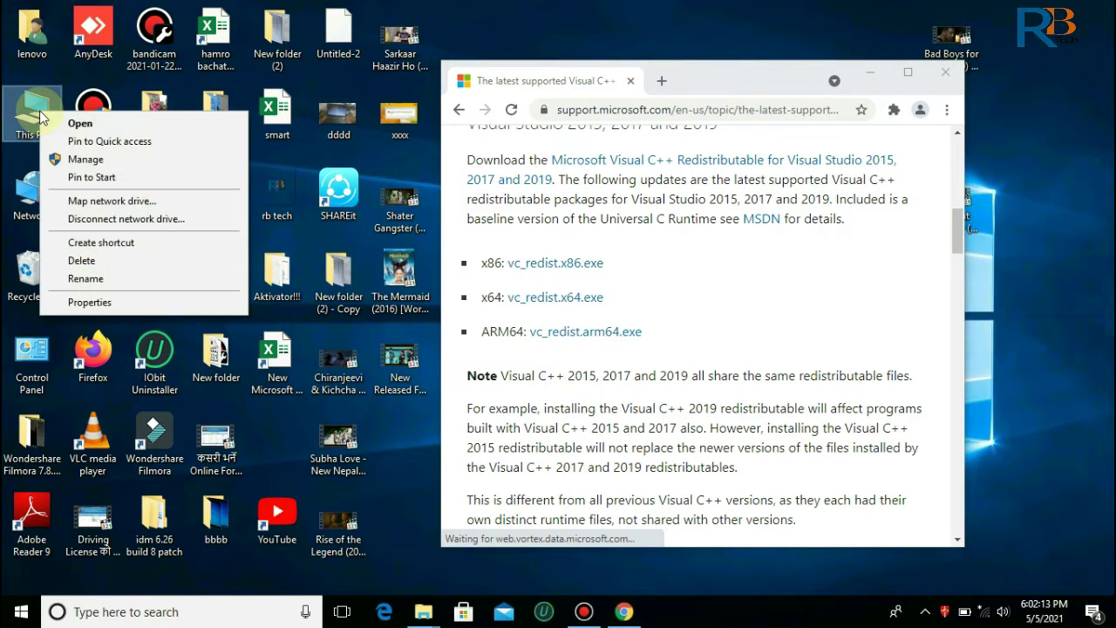
click(122, 302)
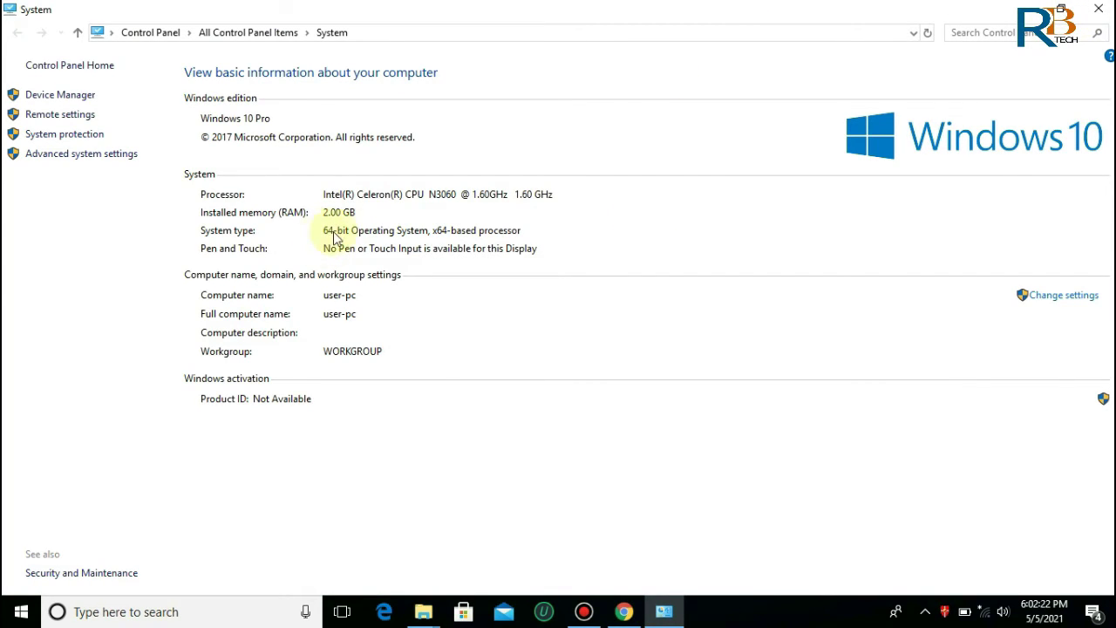
Step: Place the System window and the browser side by side, and mark the operating system type and the x64 download with red rectangles
click(1060, 8)
drag(663, 63, 327, 57)
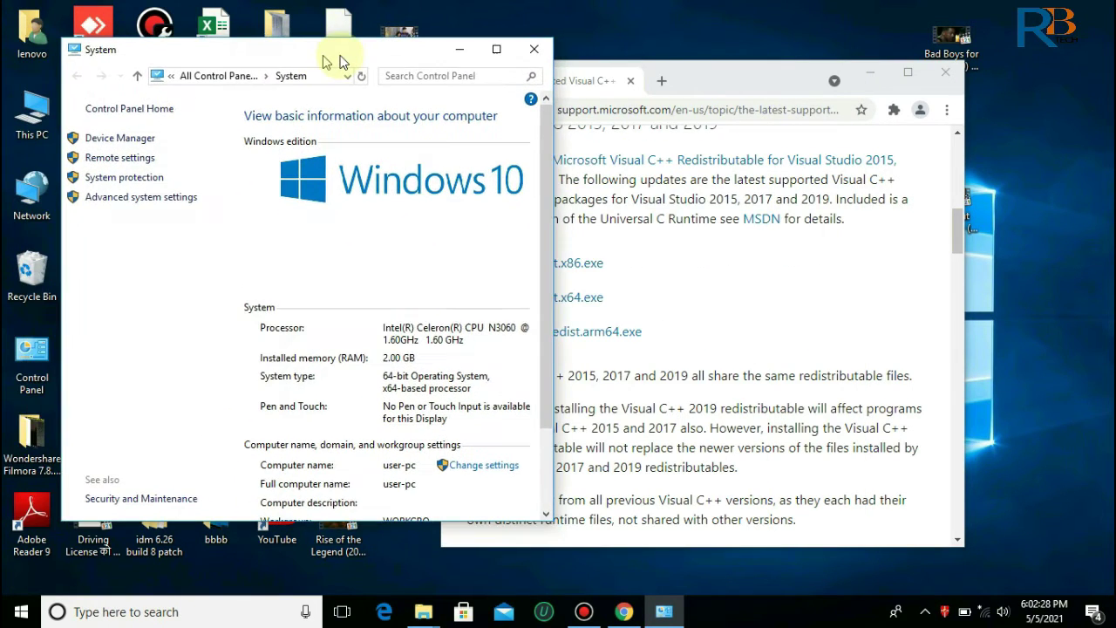
click(759, 81)
drag(761, 81, 887, 83)
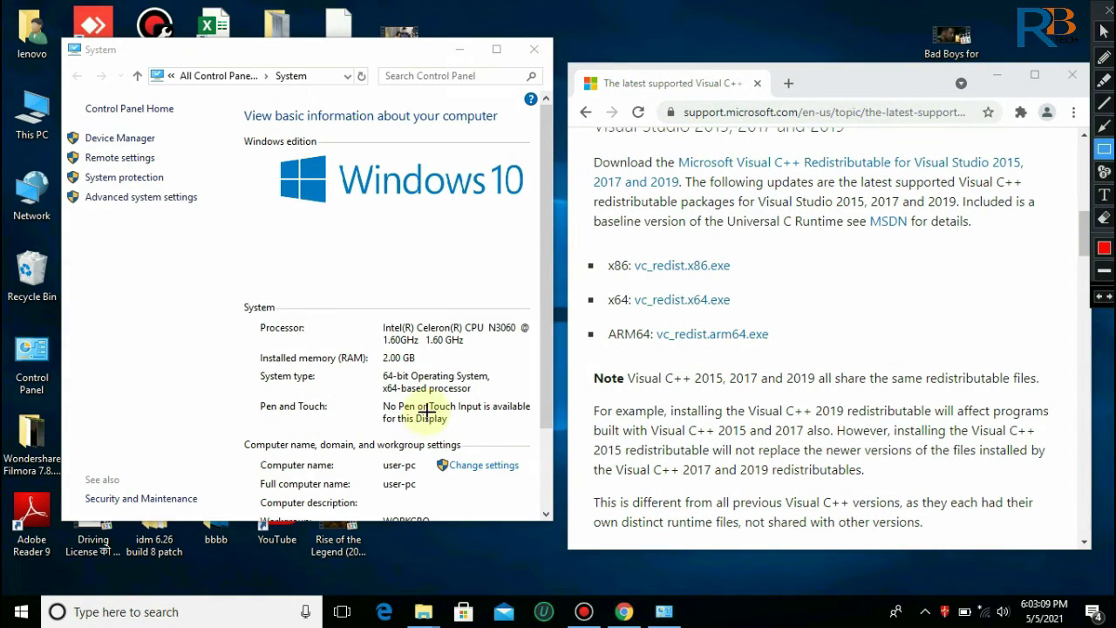
mouse_move(376, 367)
mouse_down()
mouse_move(380, 390)
mouse_move(494, 386)
mouse_up()
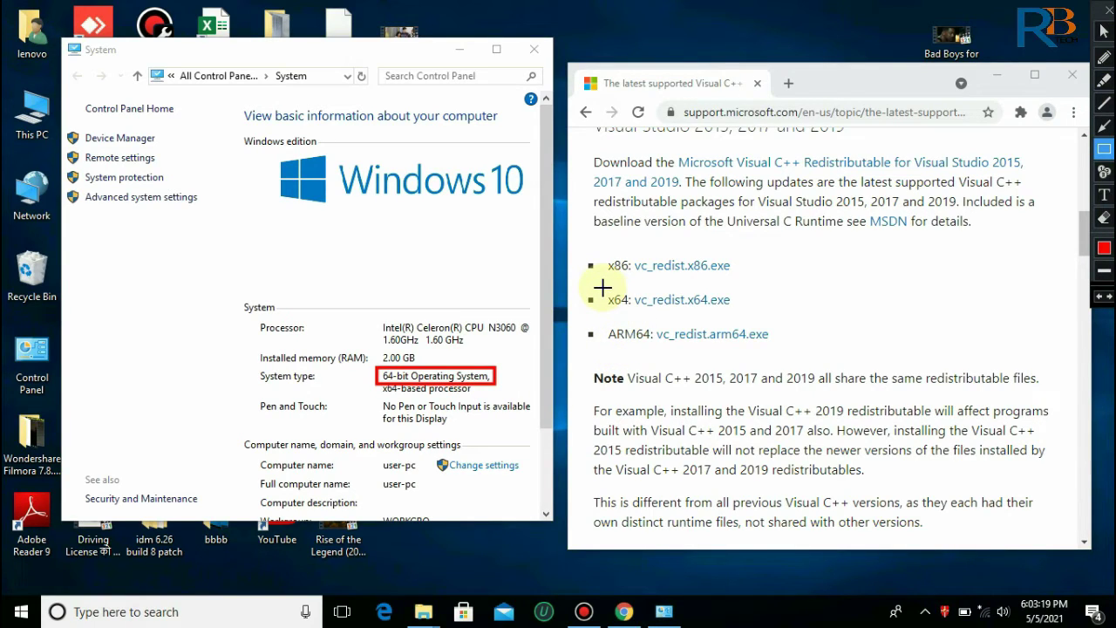
mouse_move(602, 288)
mouse_down()
mouse_move(653, 326)
mouse_move(744, 319)
mouse_up()
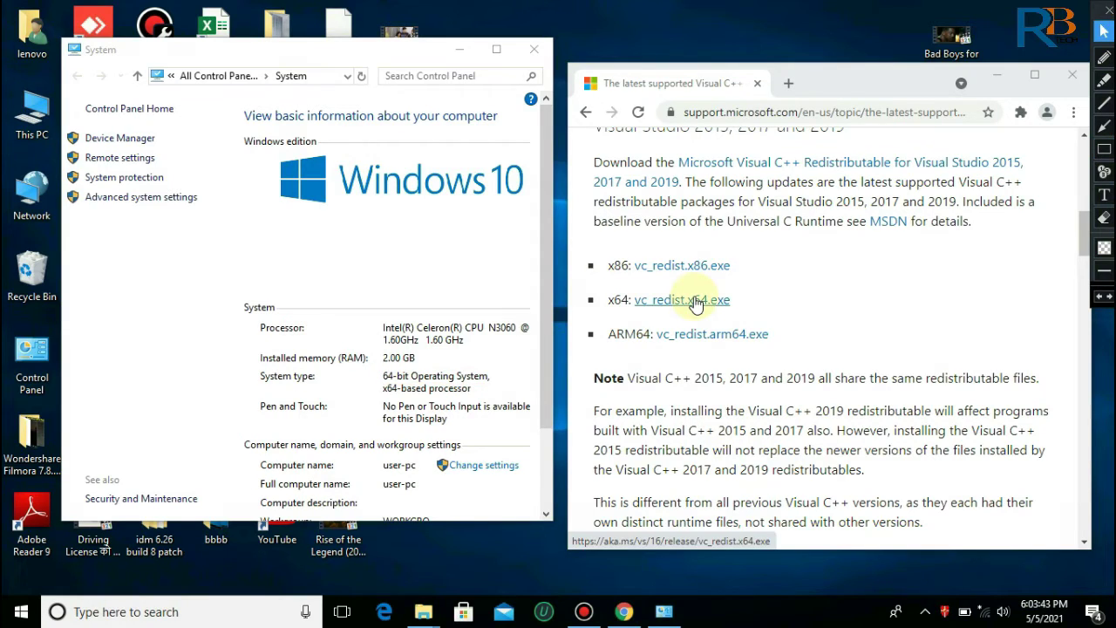
Step: Download vc_redist.x64.exe to the Downloads\Programs folder, and close the System window and the download manager's registration dialog
click(695, 301)
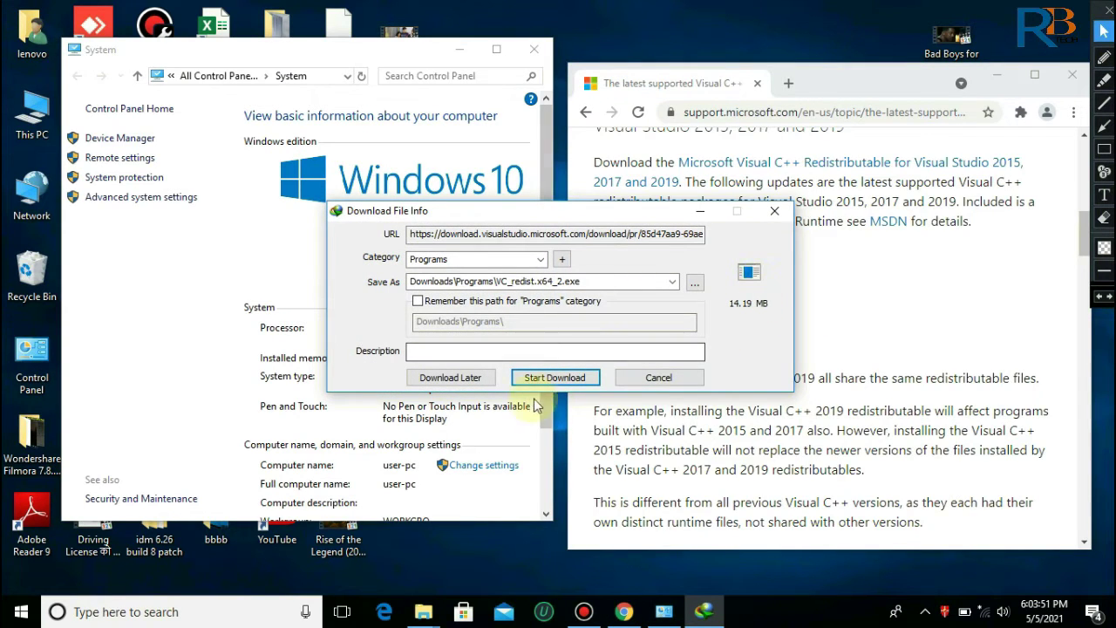
click(561, 384)
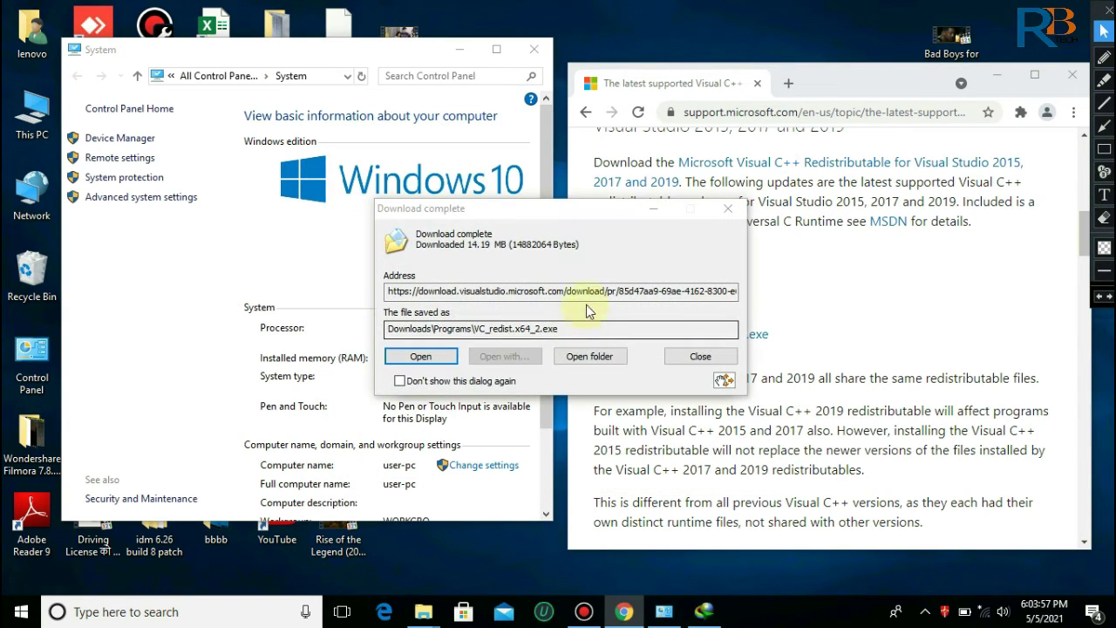
click(582, 357)
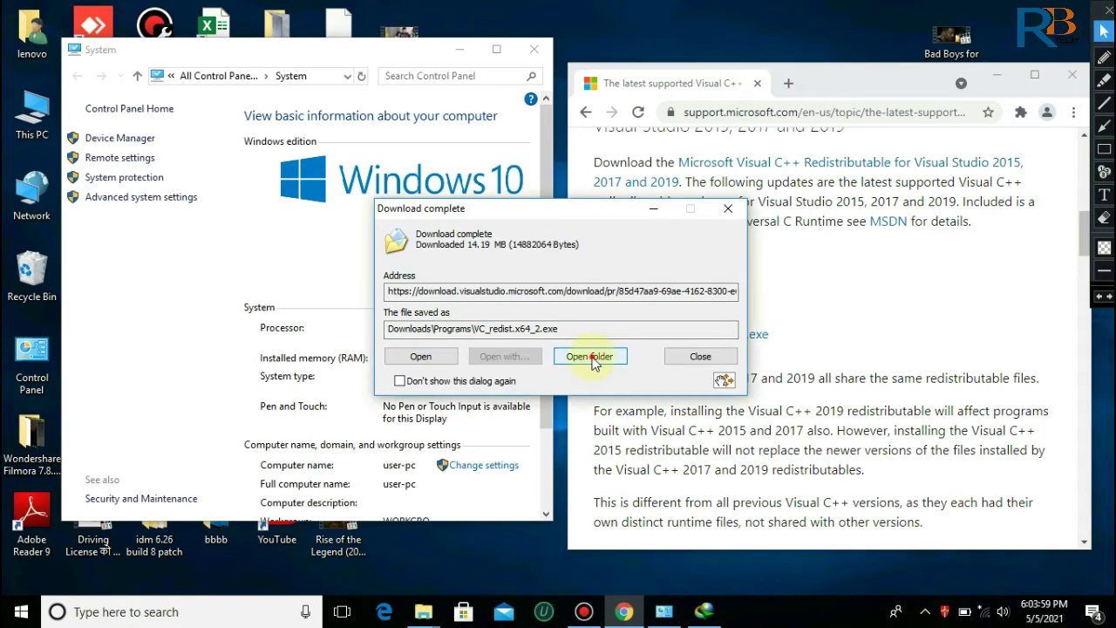
click(539, 57)
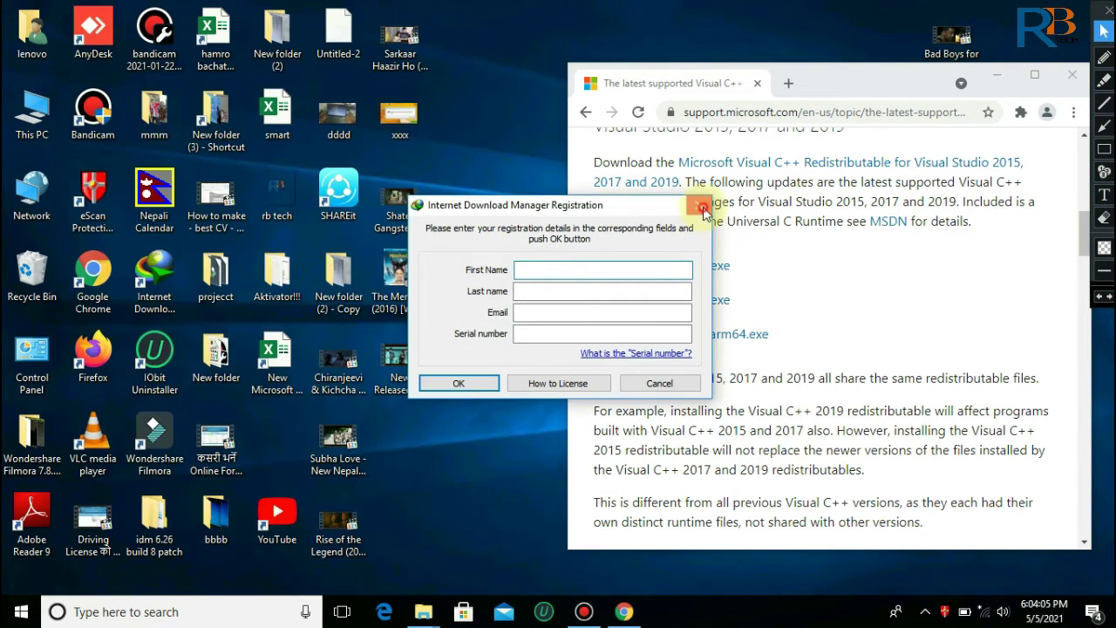
click(699, 205)
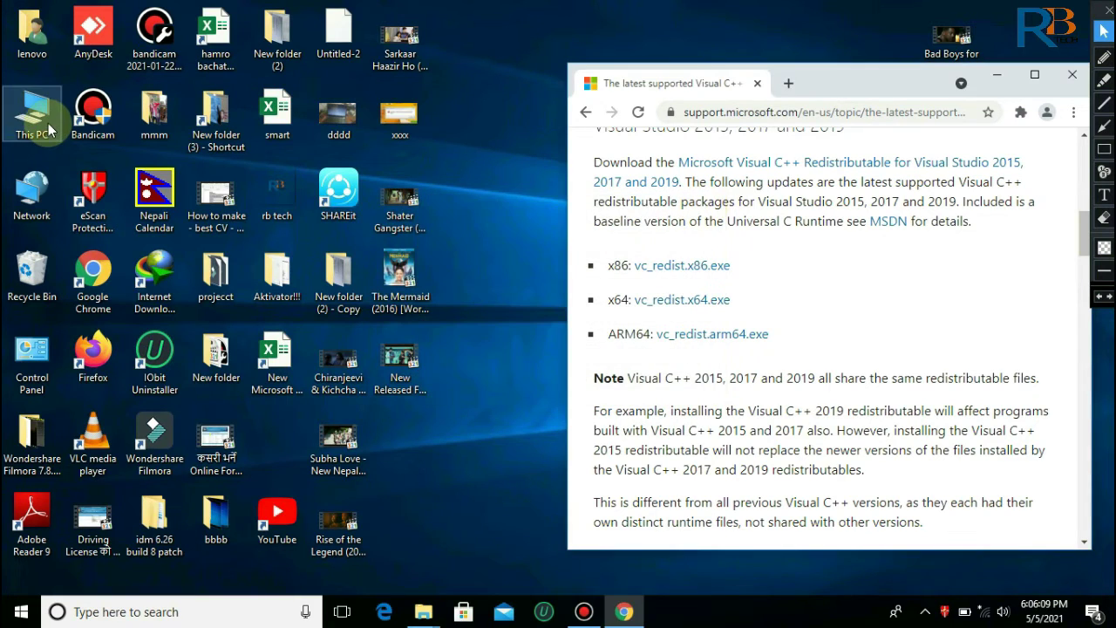
Step: Open the Programs folder inside Downloads on This PC and launch the VC_redist.x64 installer
click(48, 123)
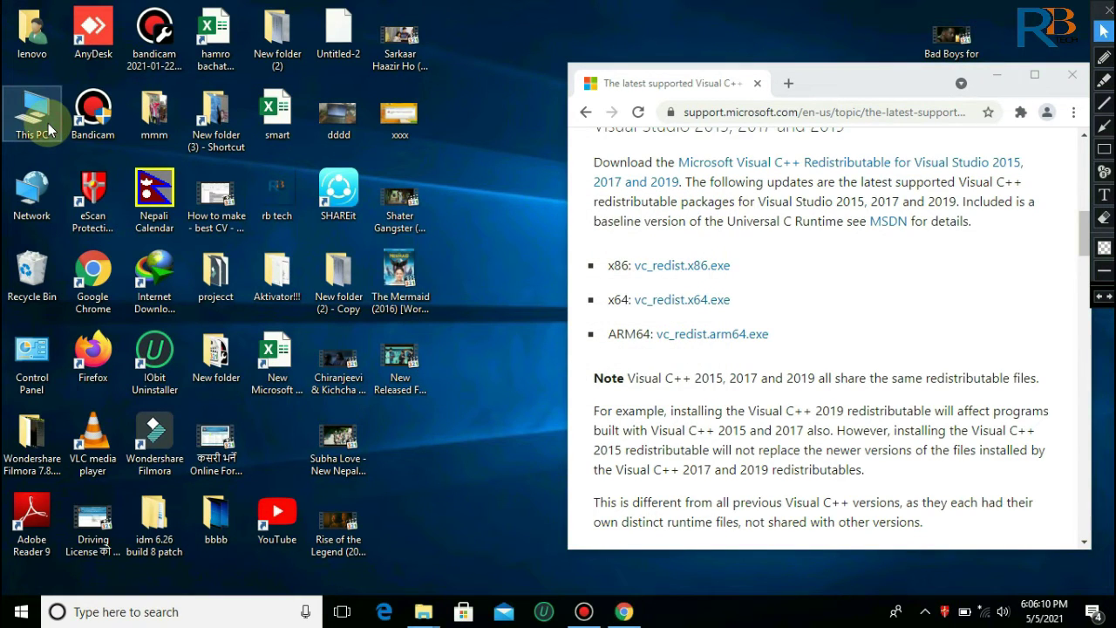
double_click(48, 123)
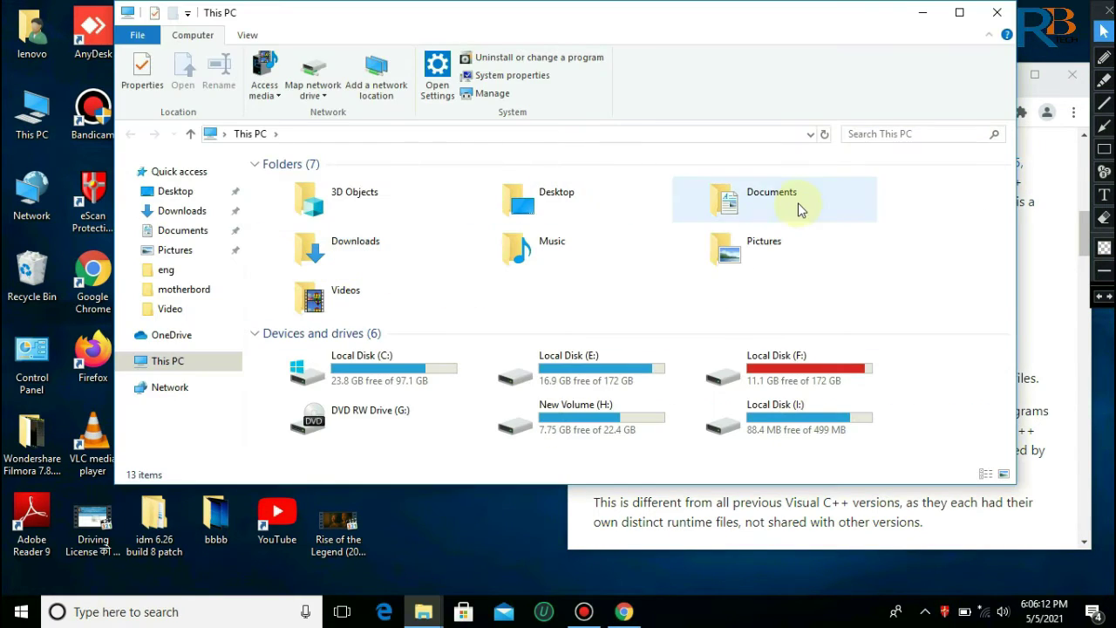
click(358, 253)
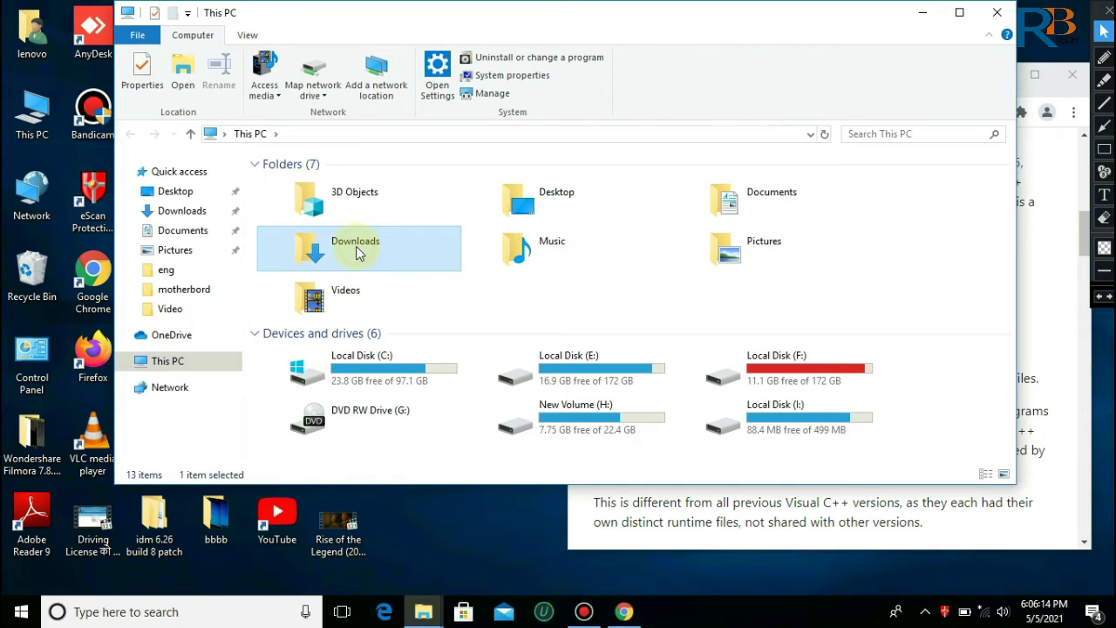
double_click(356, 246)
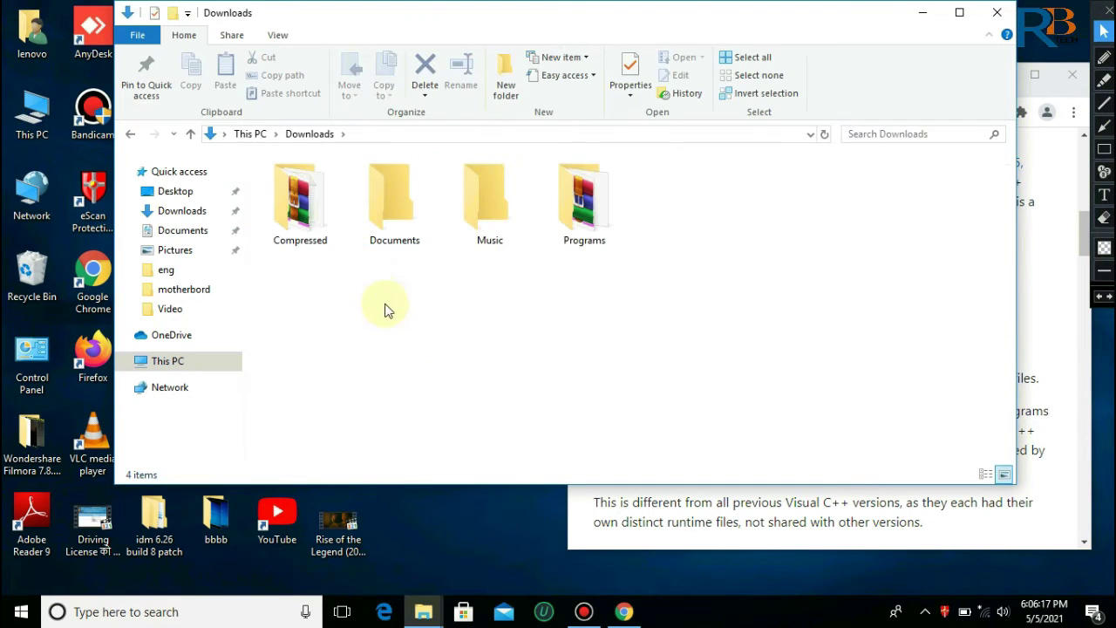
click(558, 245)
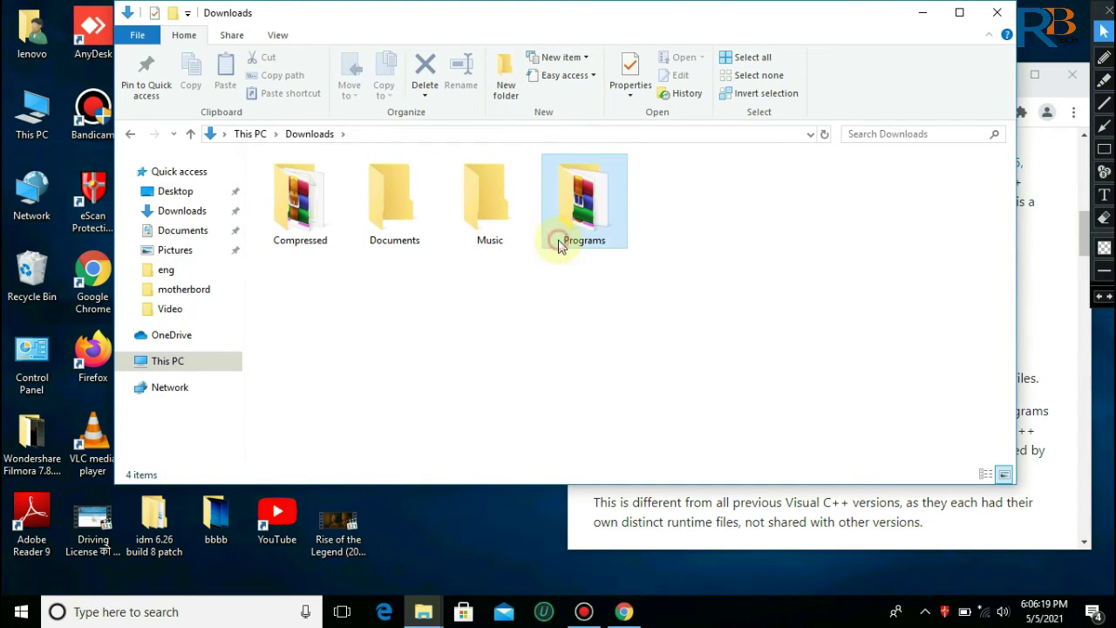
double_click(558, 243)
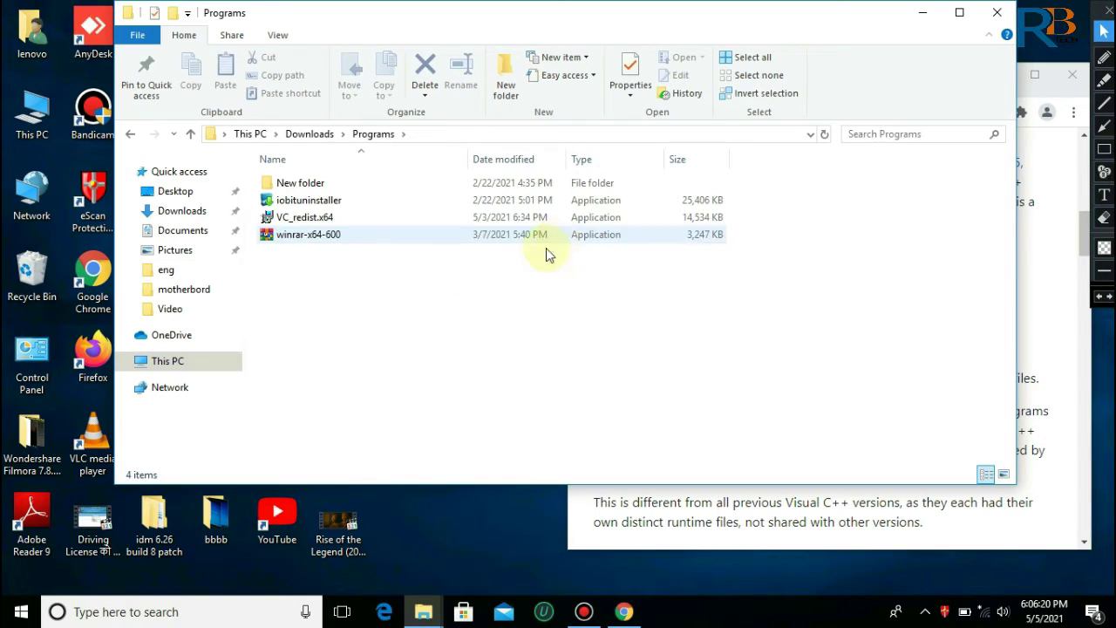
click(320, 226)
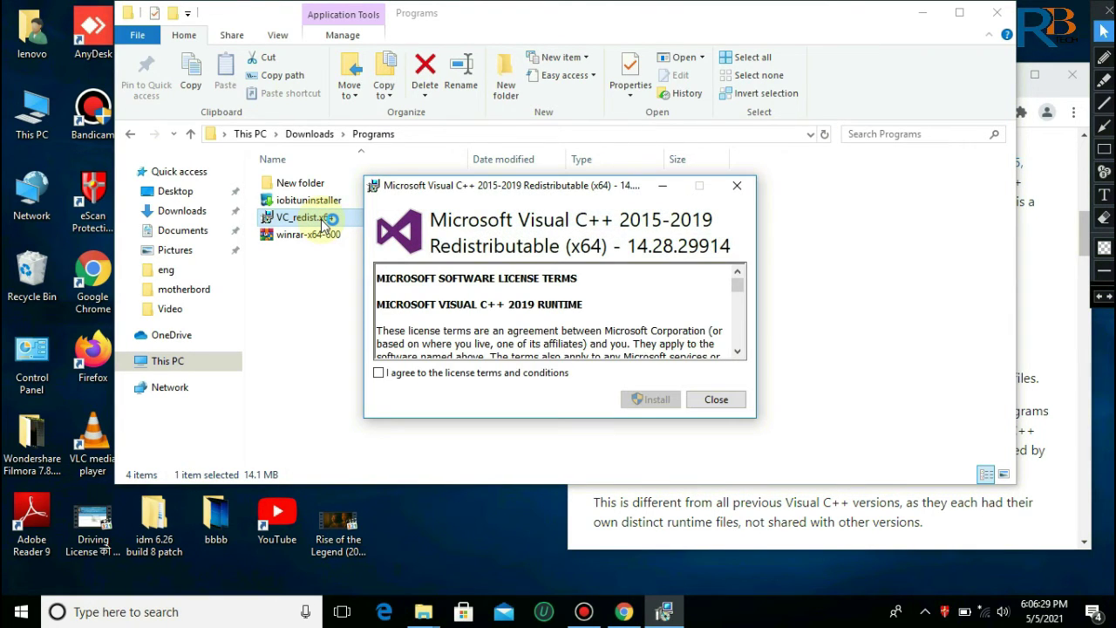
Step: Install the Microsoft Visual C++ 2015-2019 Redistributable (x64) with the license terms accepted, and close the installer, folder and browser windows
click(406, 372)
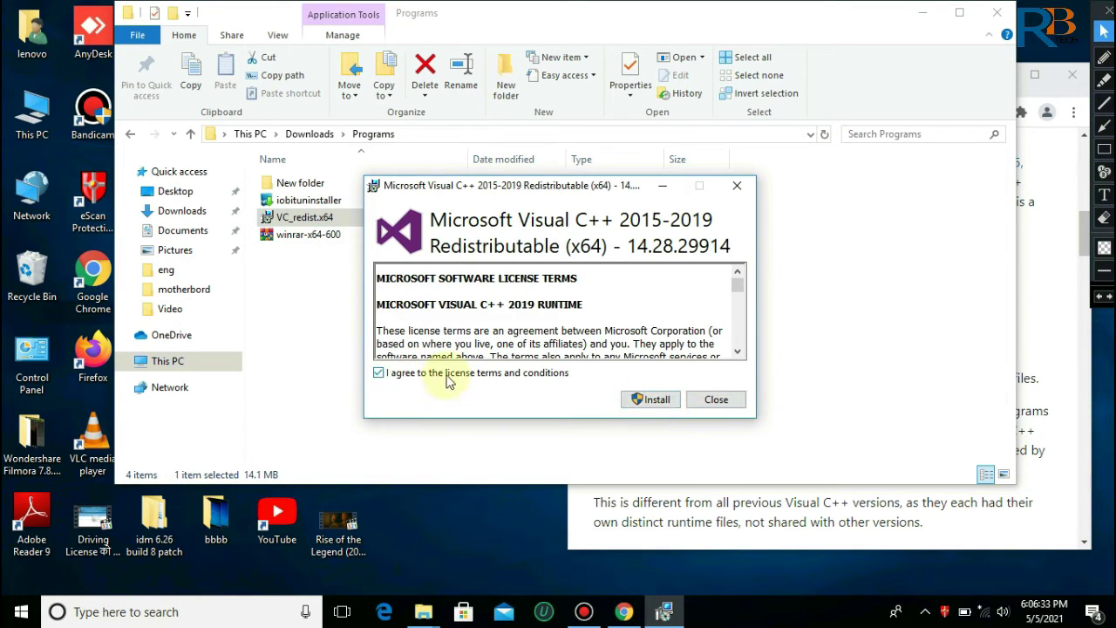
click(654, 404)
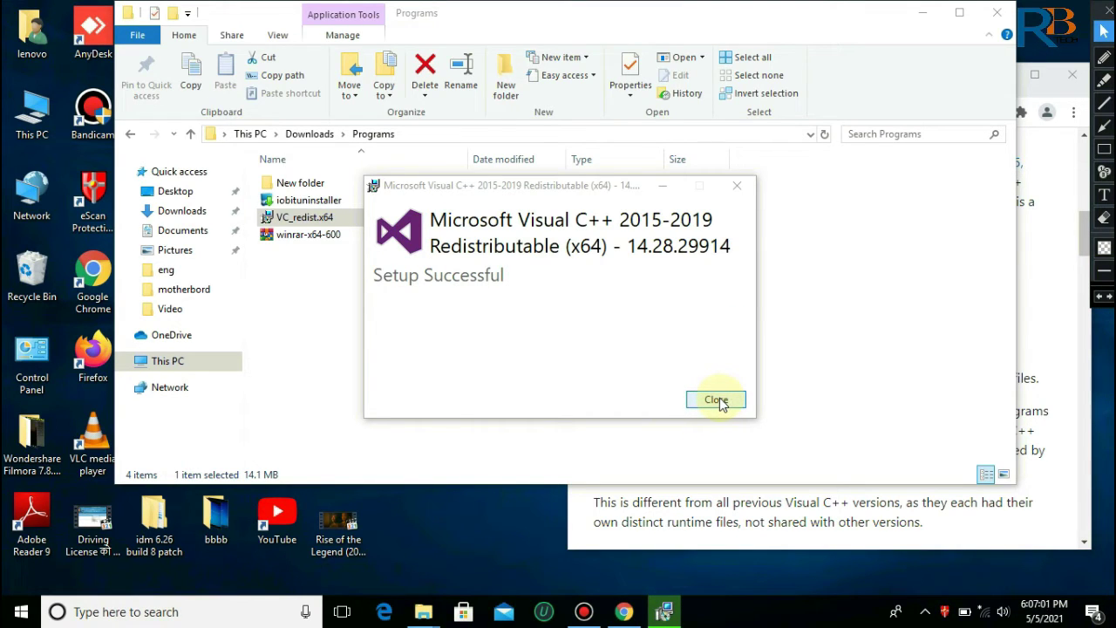
click(719, 401)
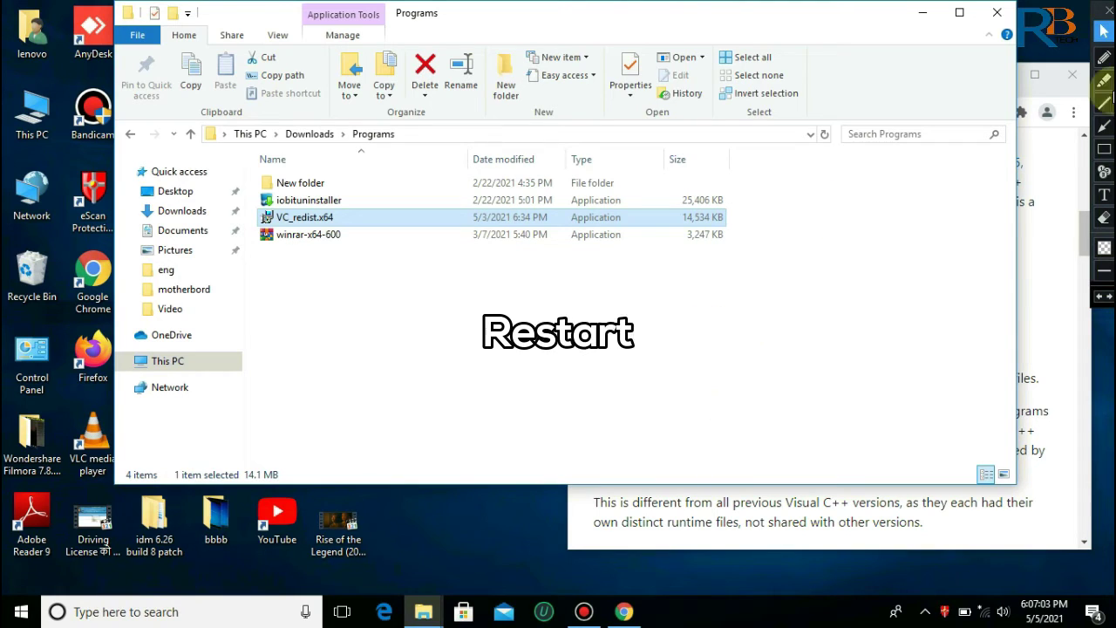
click(998, 13)
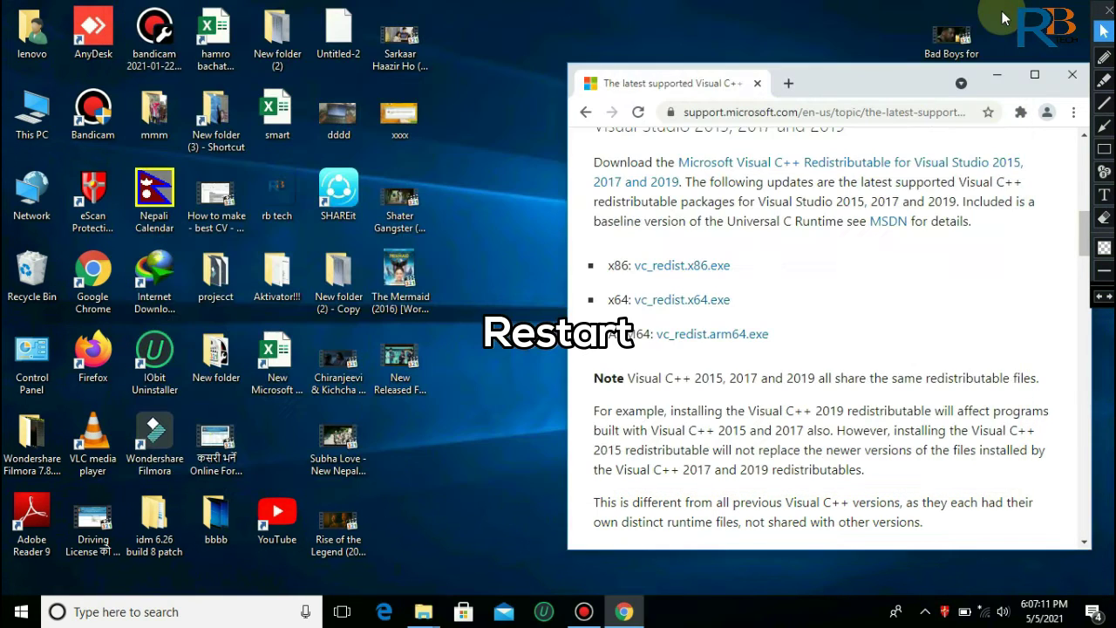
click(1071, 85)
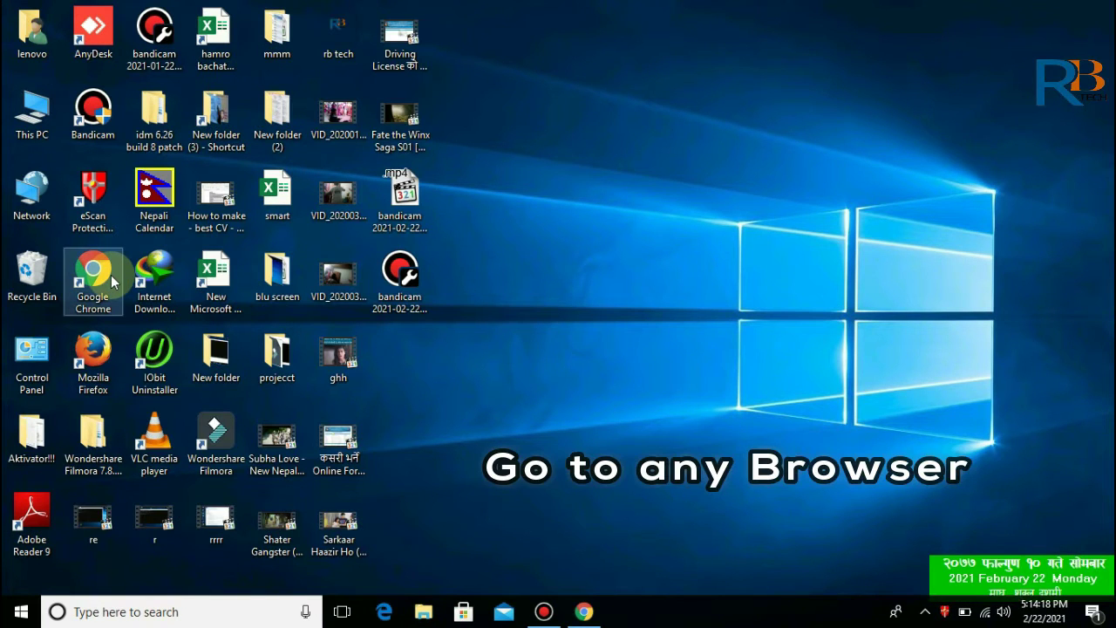
Step: Open Google Chrome and go to the website dllme.com
click(110, 275)
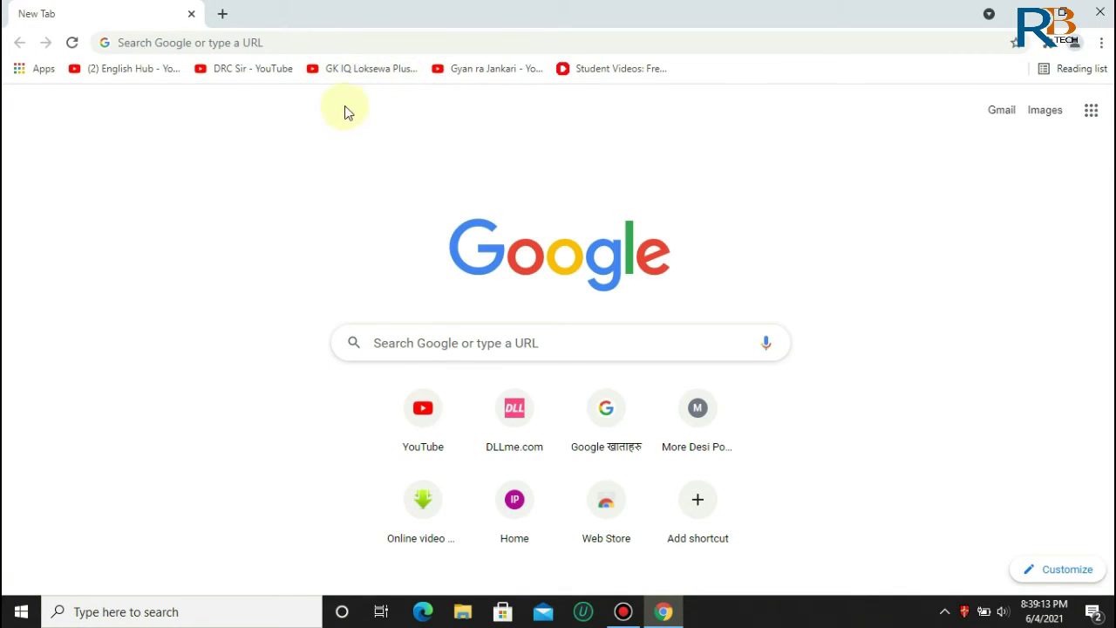
click(357, 44)
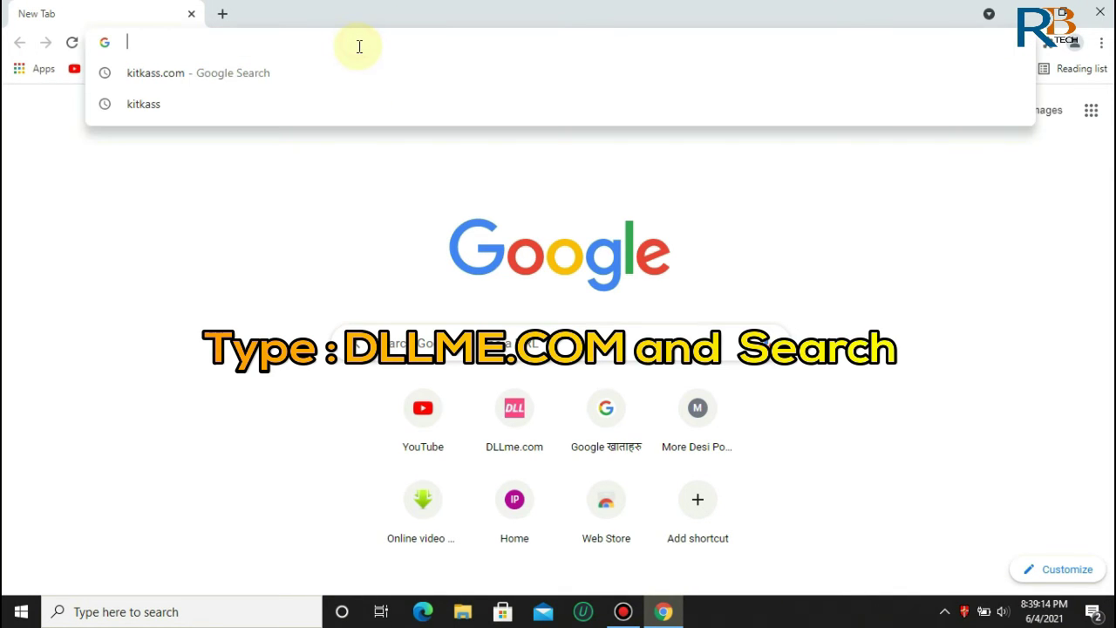
text(dllm)
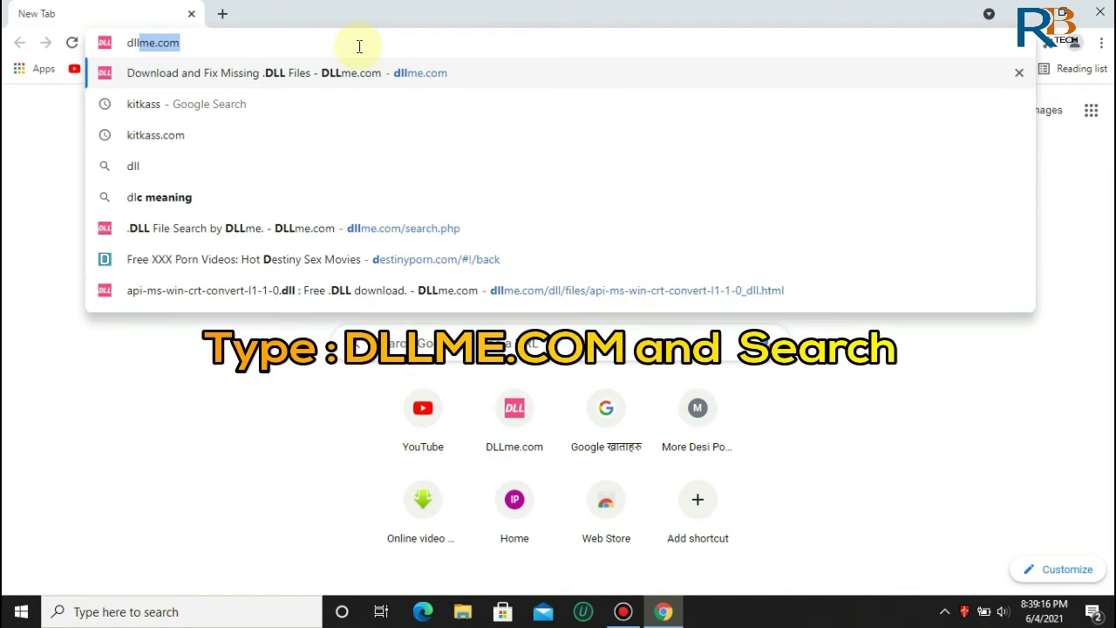
text(e)
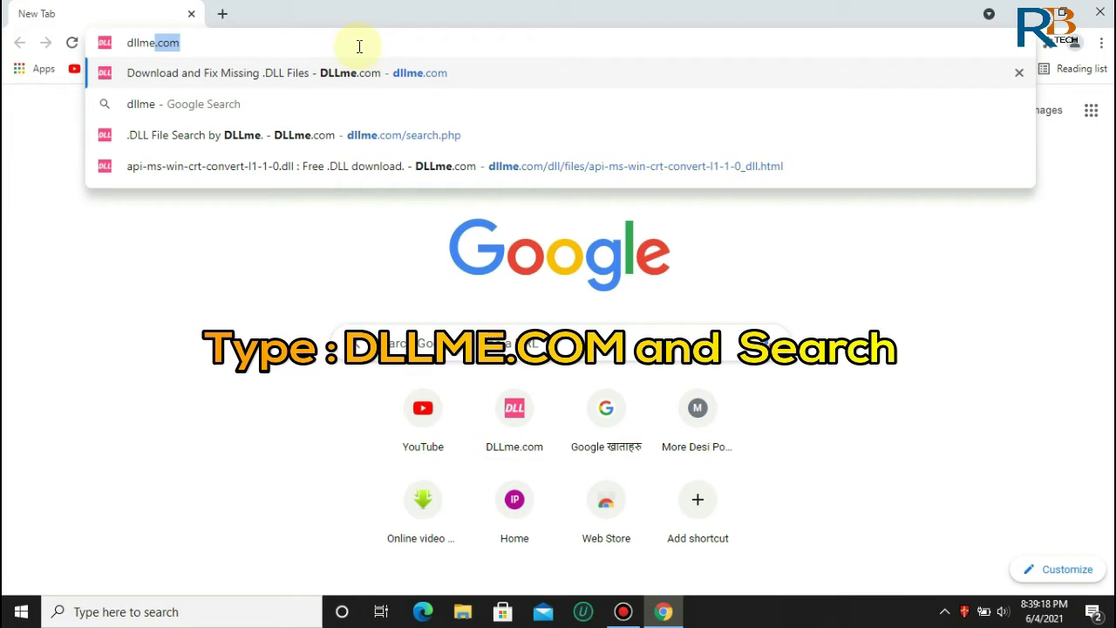
text(.com)
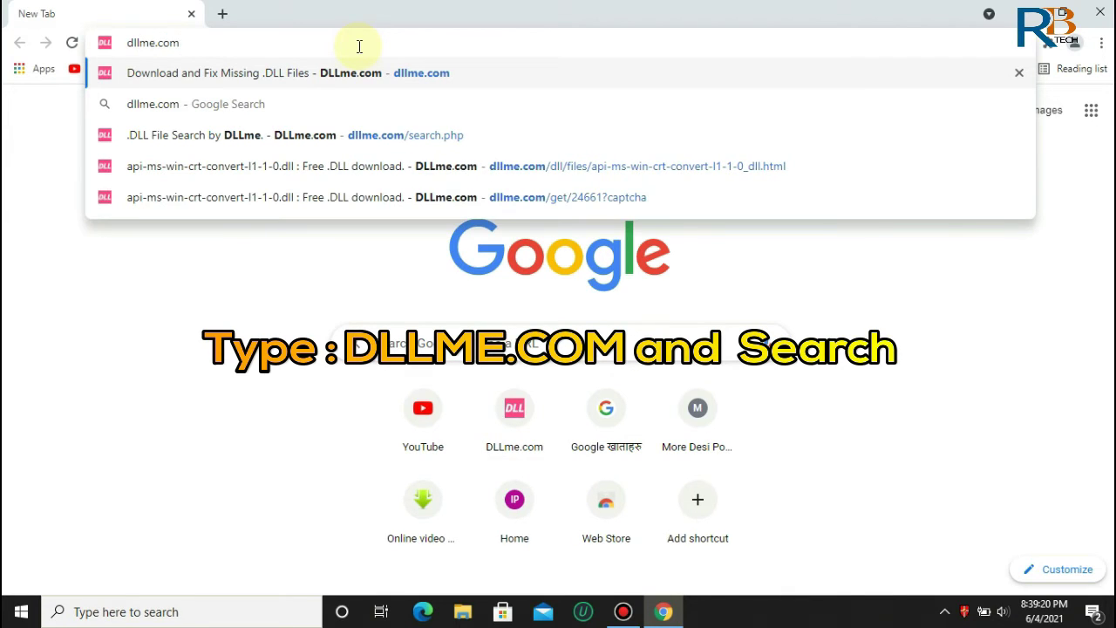
key(Return)
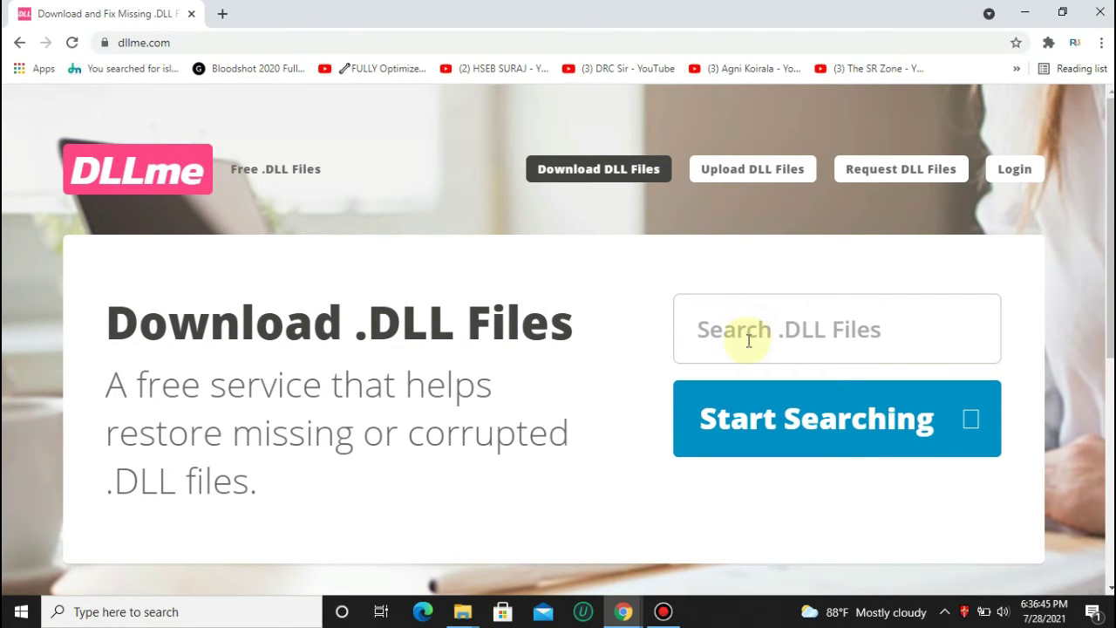
Step: Search the DLLme site for api-ms-win-crt-locale-l1-1-0.dll
click(742, 338)
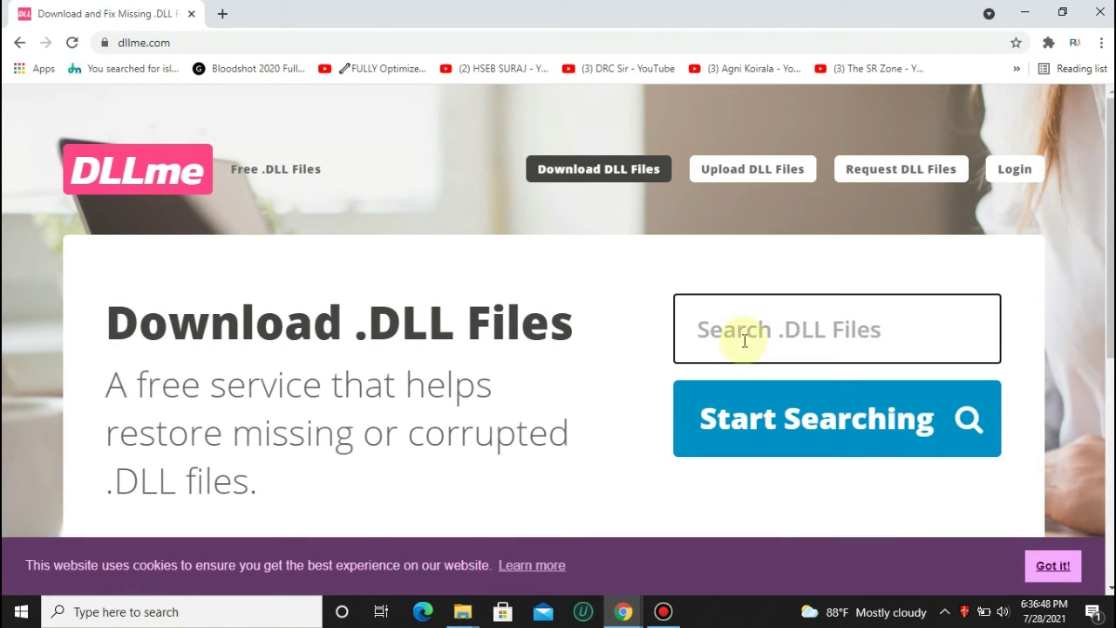
text(api)
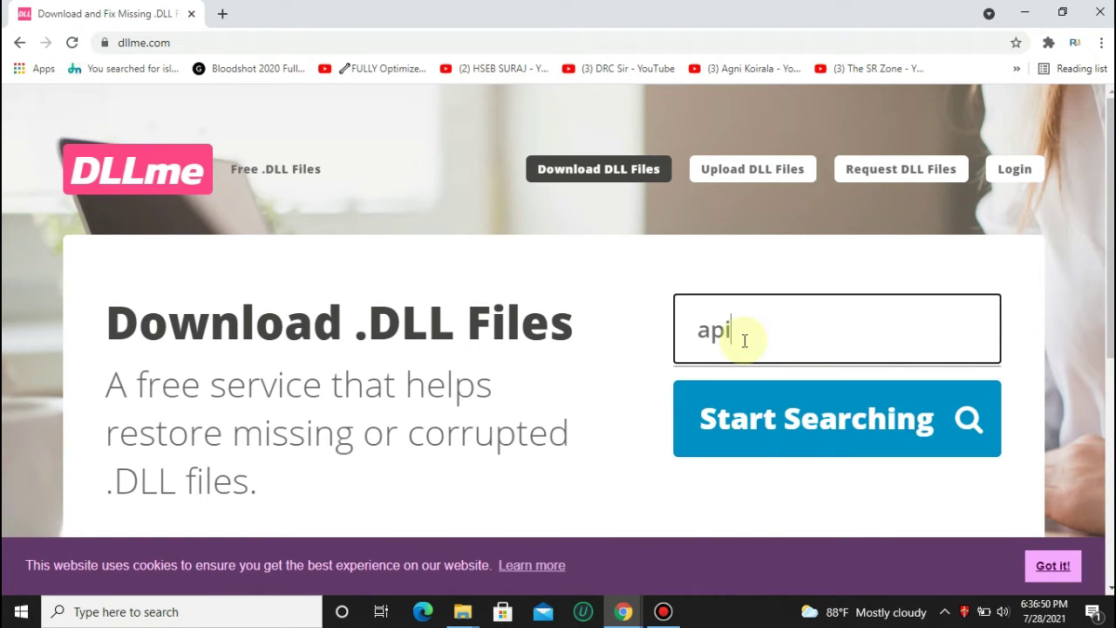
text(-m)
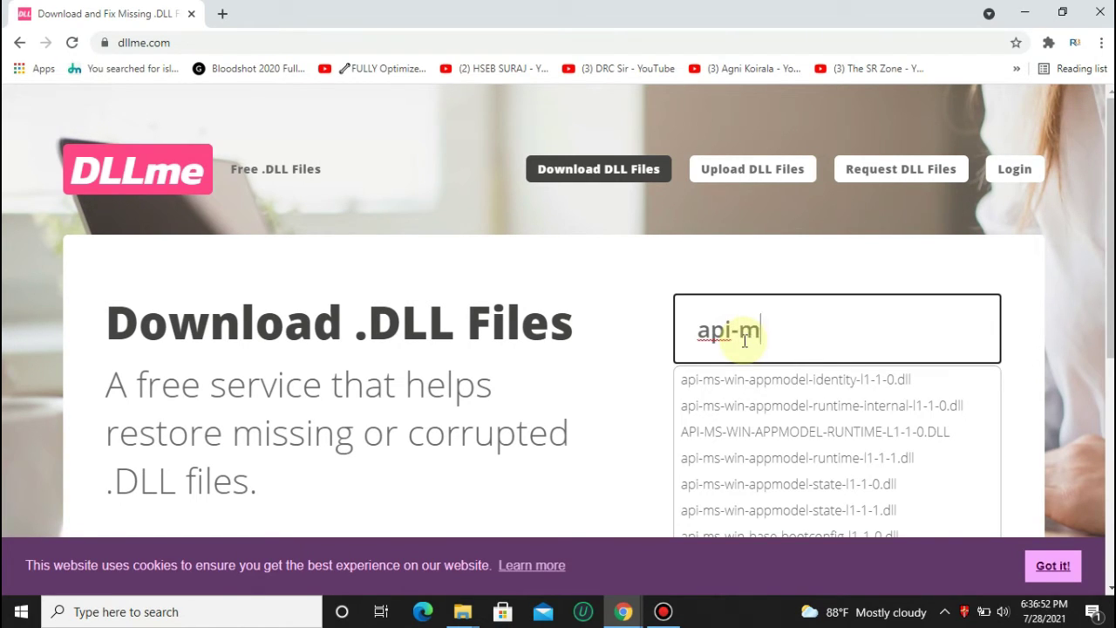
text(s-win)
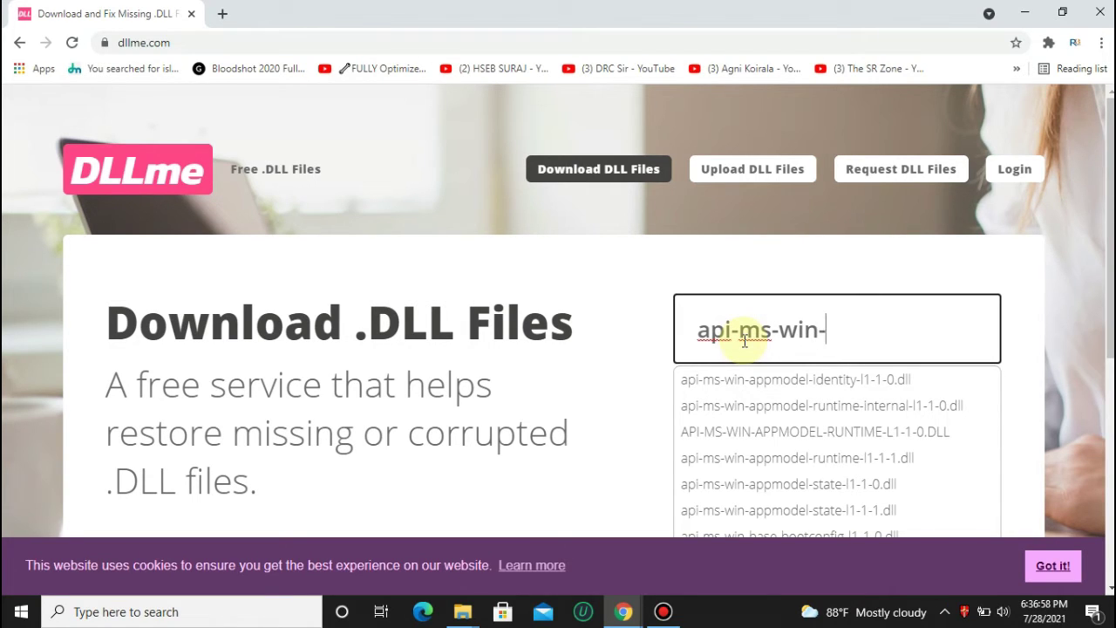
text(-crt-l)
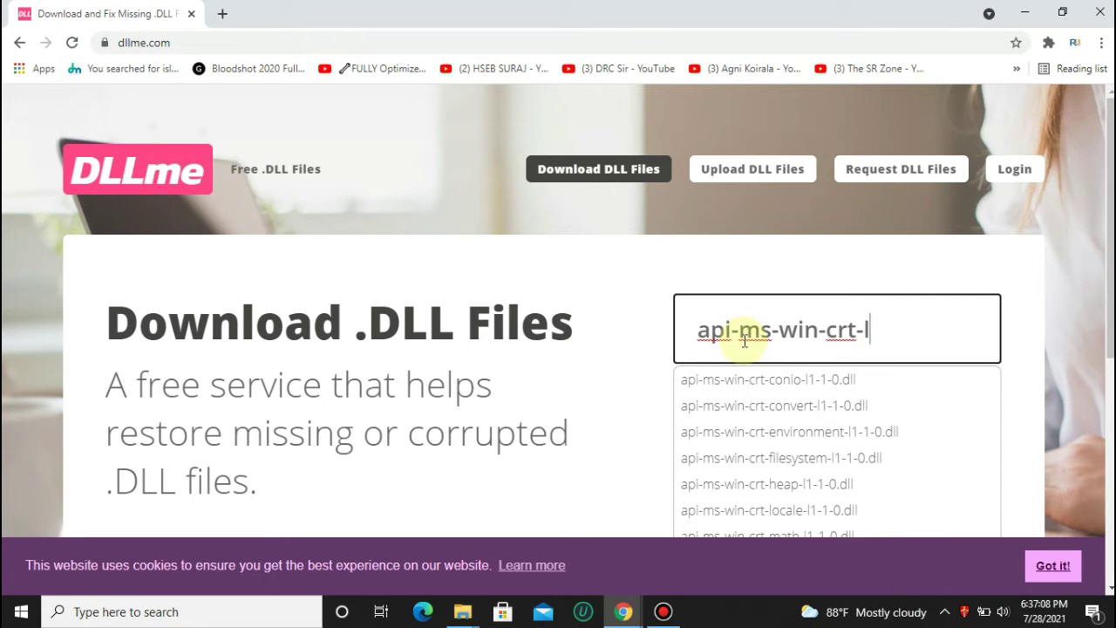
text(ocal)
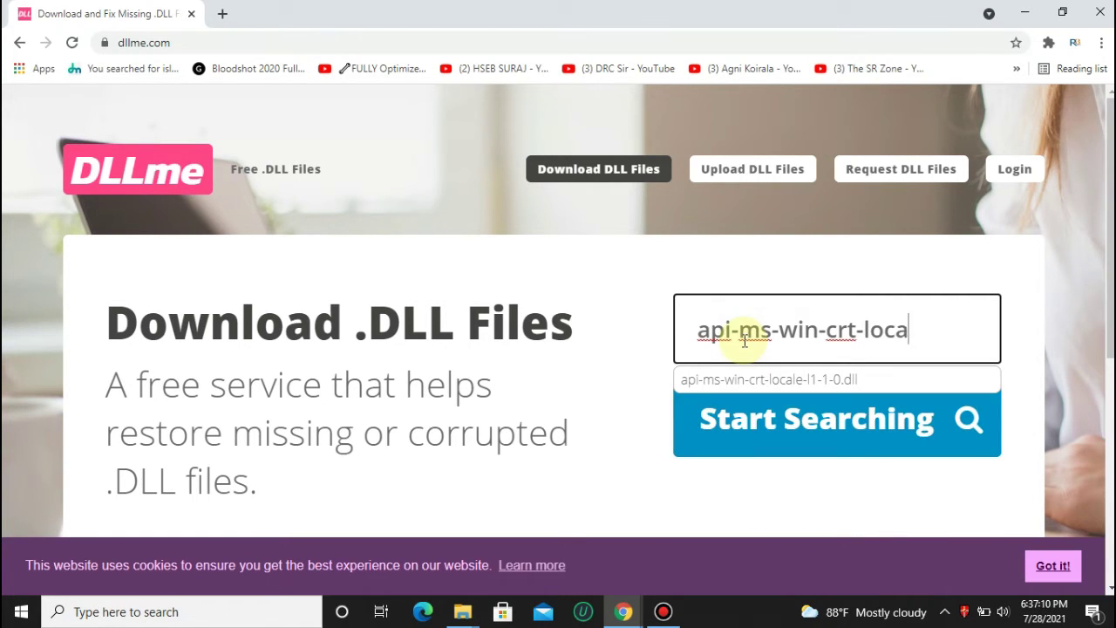
key(BackSpace)
key(BackSpace)
key(BackSpace)
key(BackSpace)
key(BackSpace)
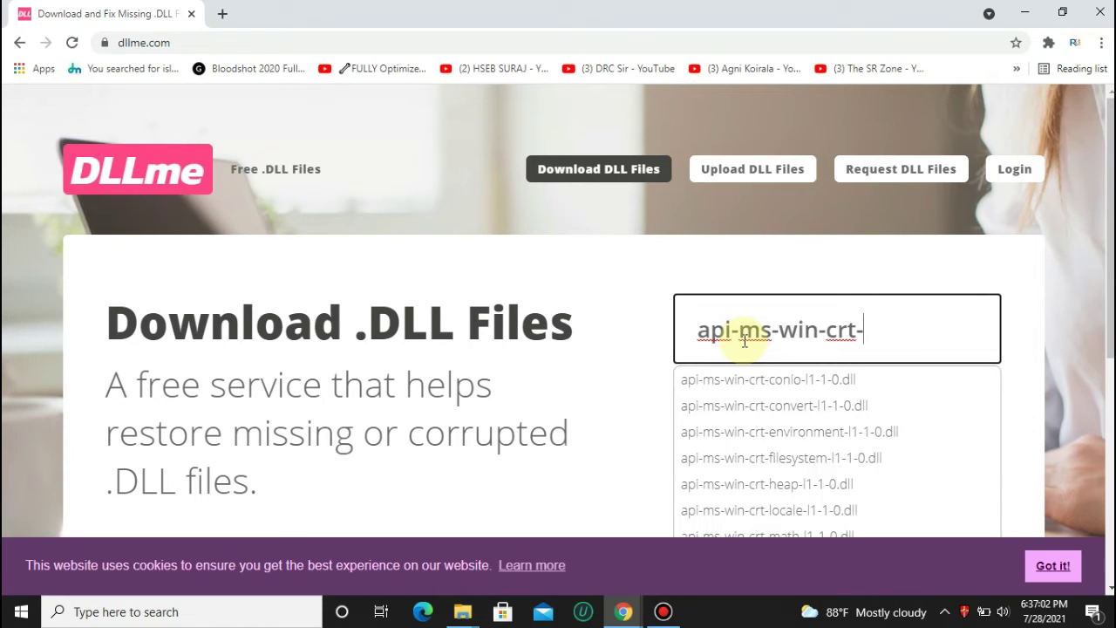
text(locale-l1-1)
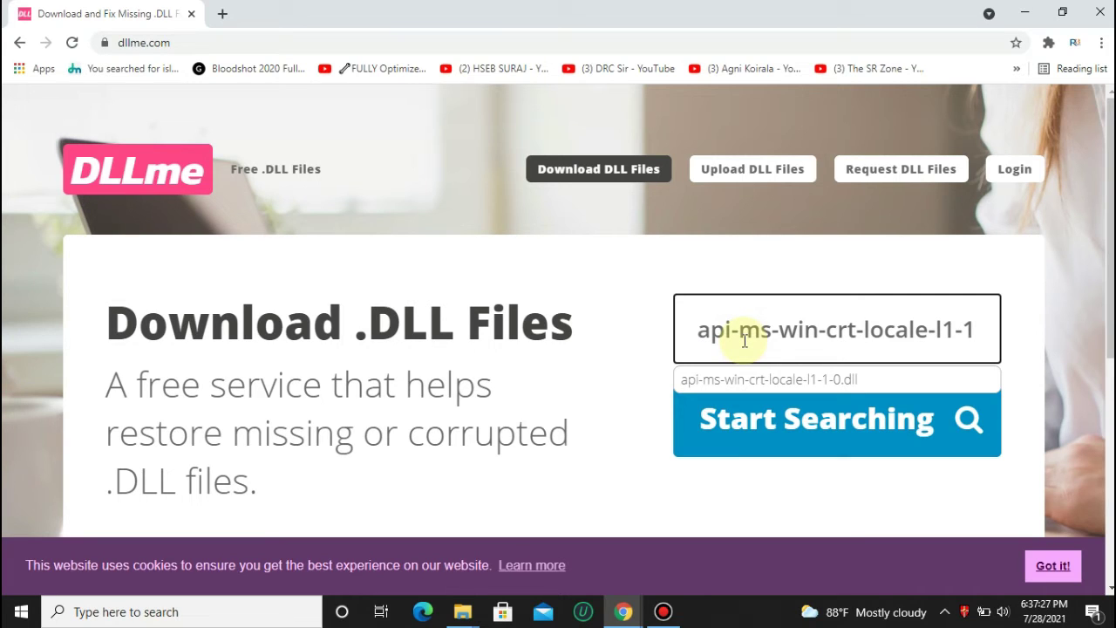
text(-0)
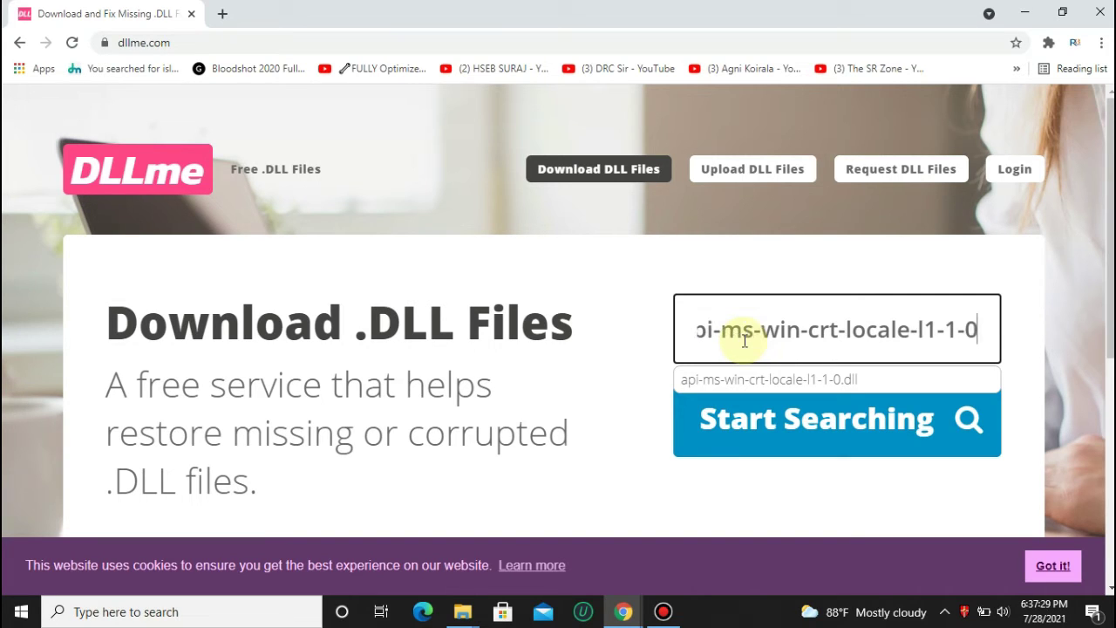
text(.dll)
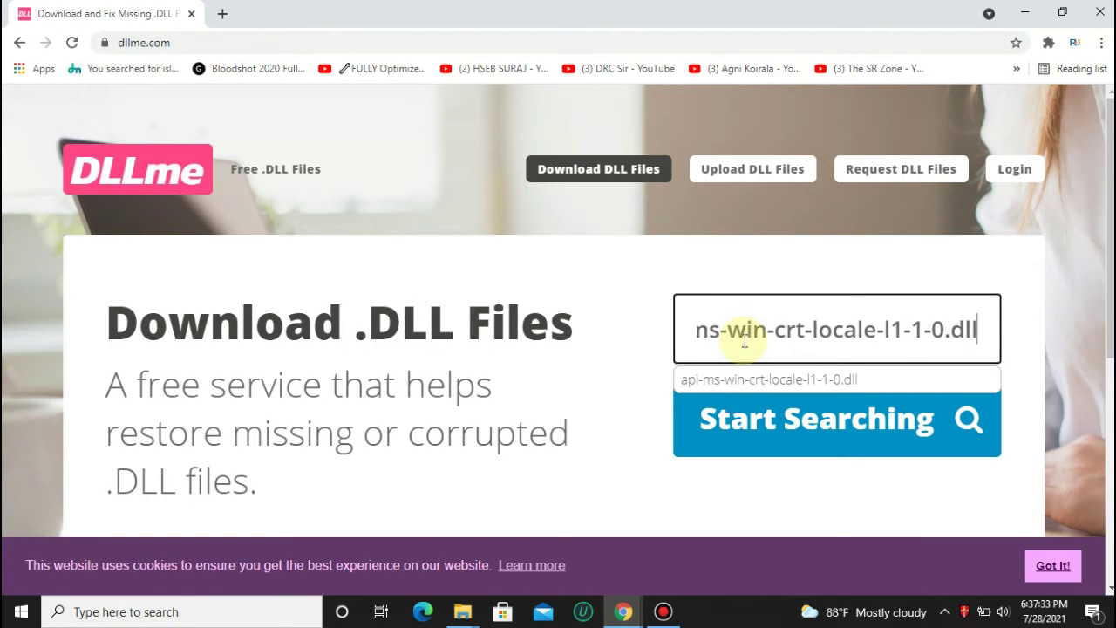
key(Return)
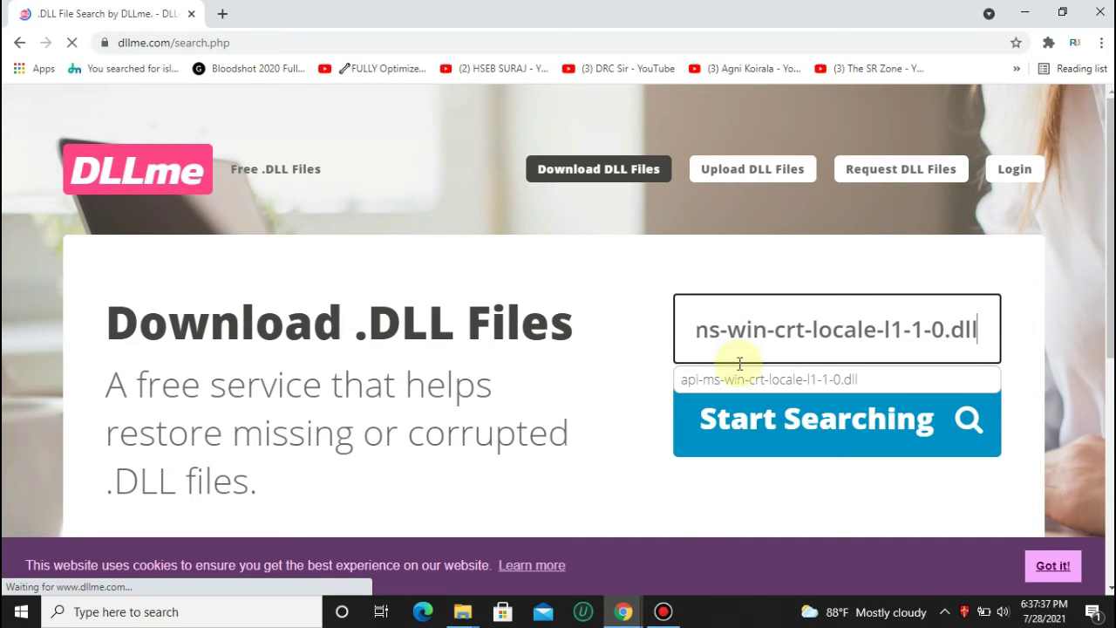
Step: Open the Microsoft Corporation result for api-ms-win-crt-locale-l1-1-0.dll and proceed to its download page
scroll(663, 300, down, 4)
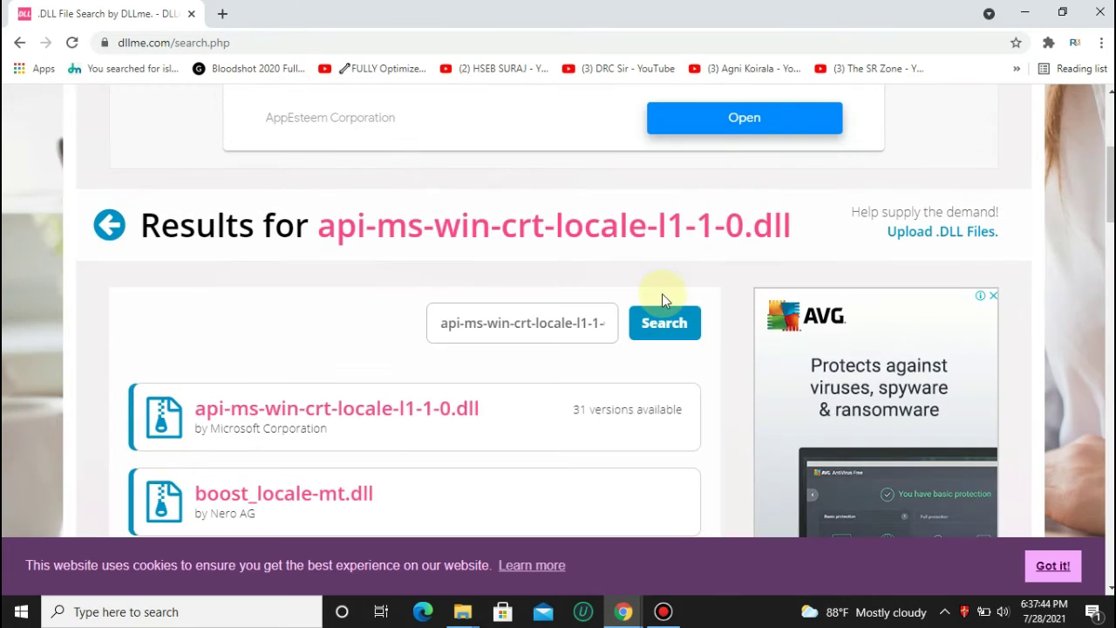
scroll(648, 299, down, 3)
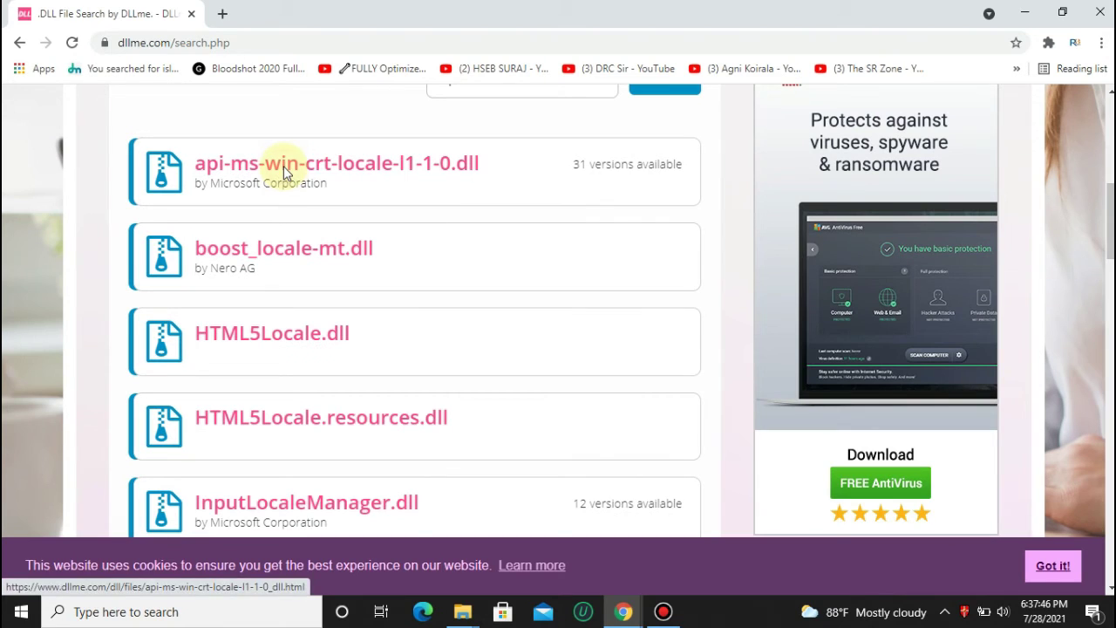
click(284, 166)
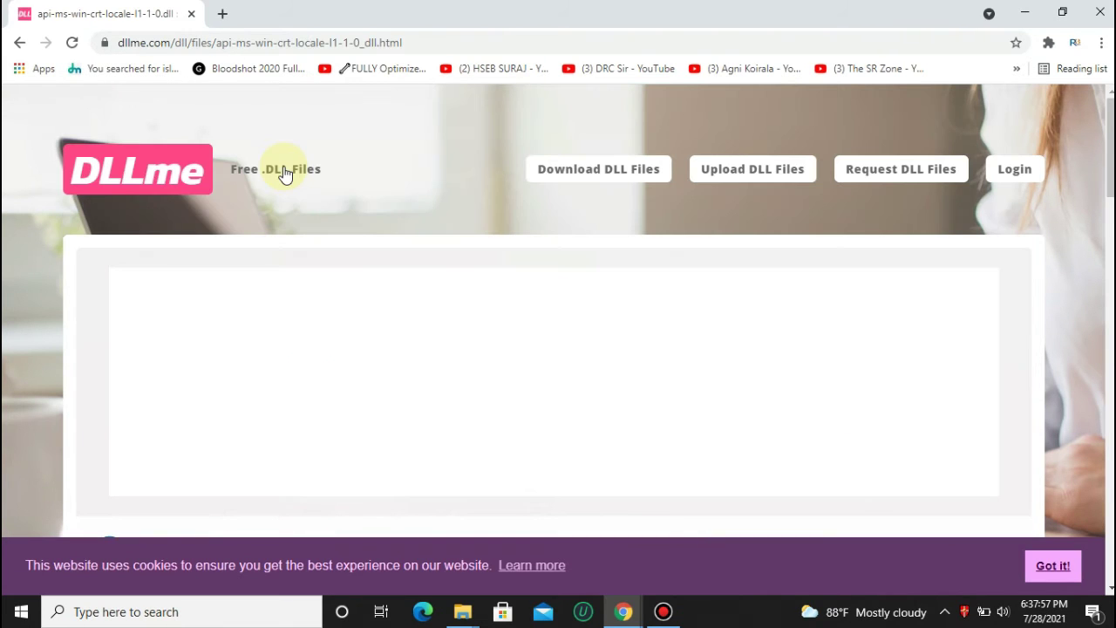
scroll(290, 180, down, 5)
scroll(290, 183, down, 3)
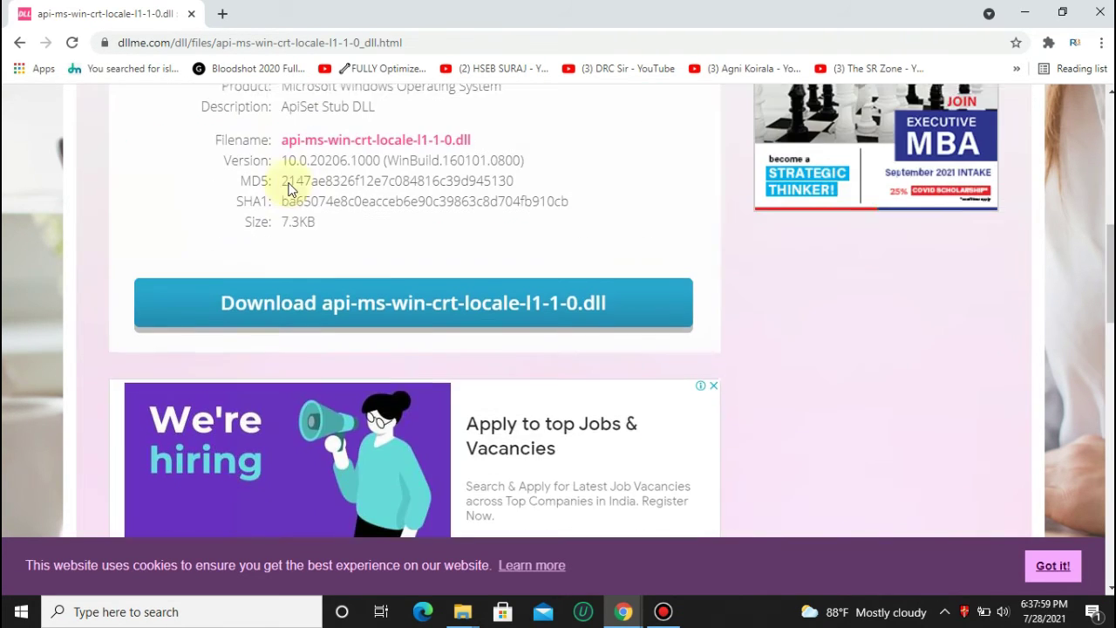
scroll(299, 224, down, 1)
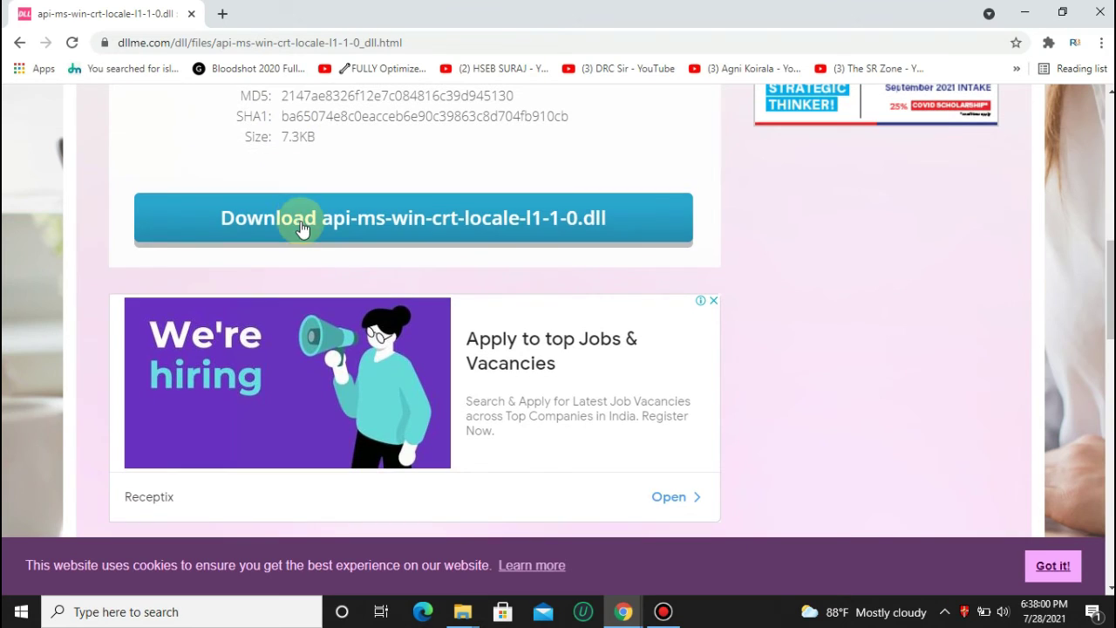
click(397, 225)
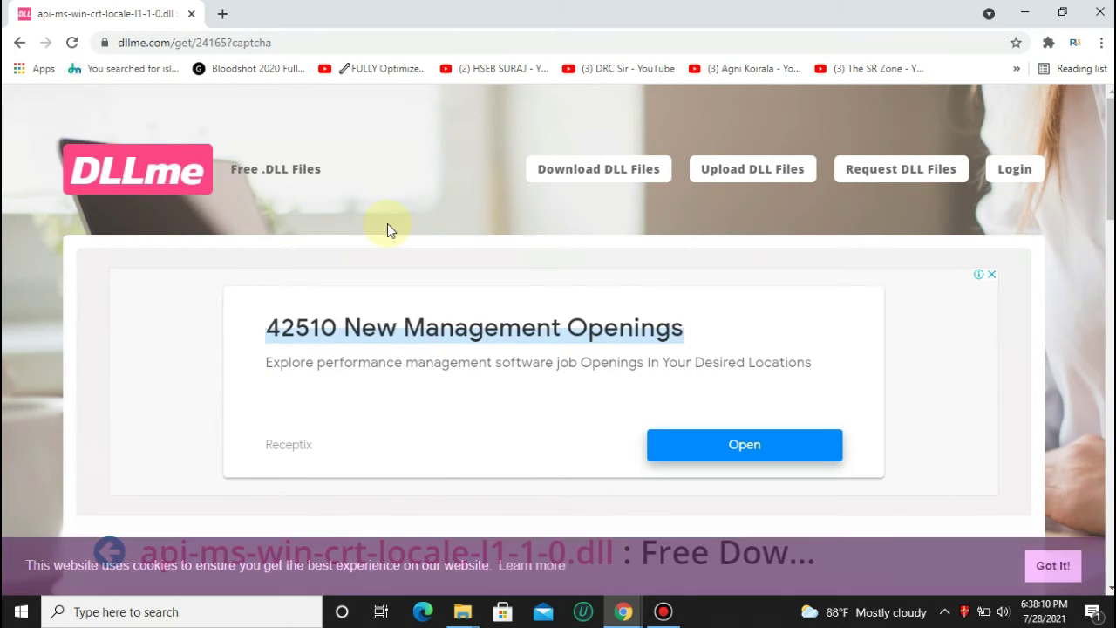
Step: Download version 10.0.20206.1000 of the DLL as api-ms-win-crt-locale-l1-1-0.zip into Downloads\Compressed
scroll(388, 229, down, 2)
scroll(388, 228, down, 3)
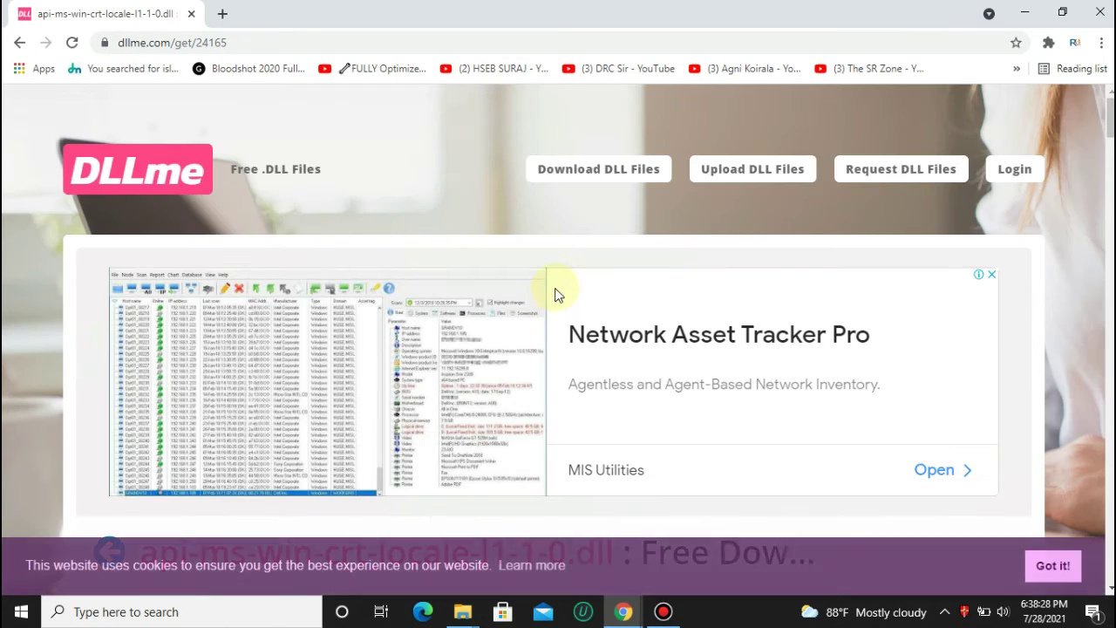
scroll(475, 240, down, 4)
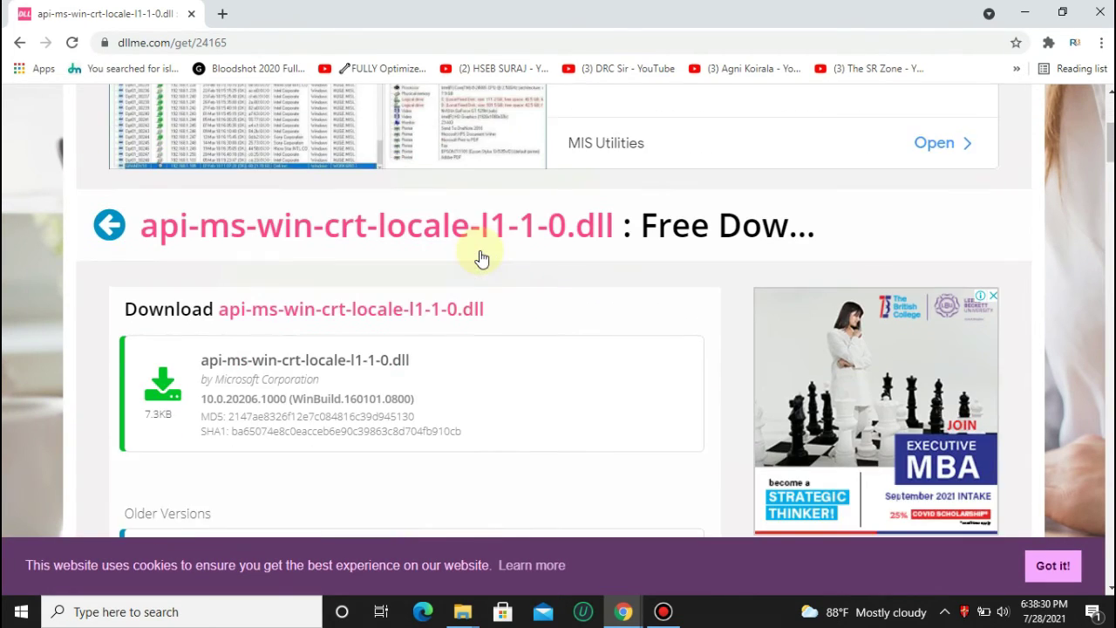
click(257, 281)
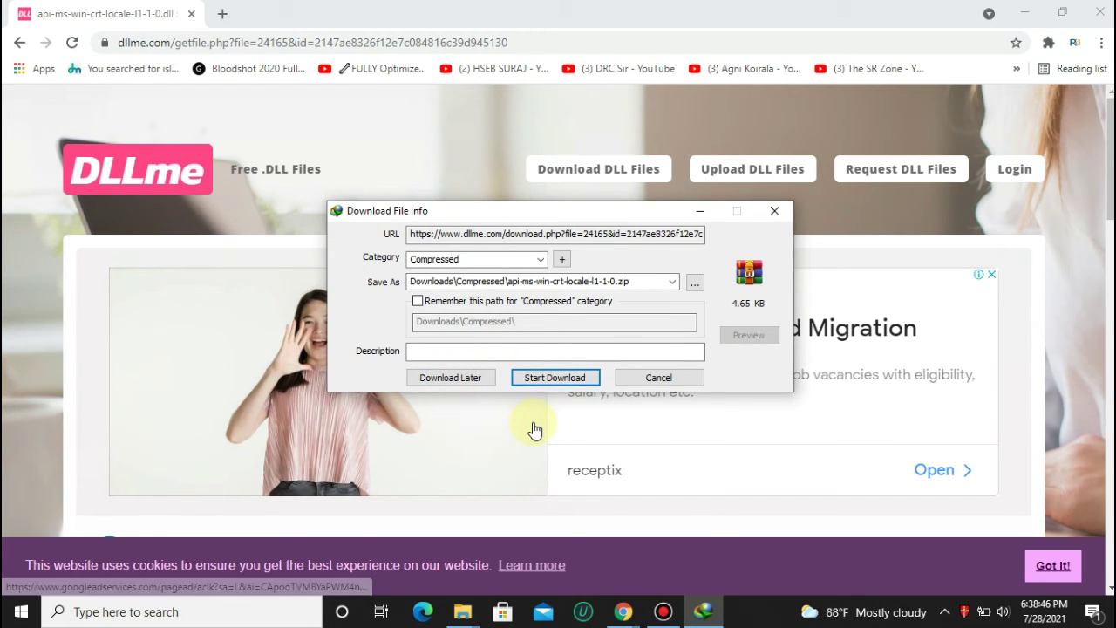
click(545, 377)
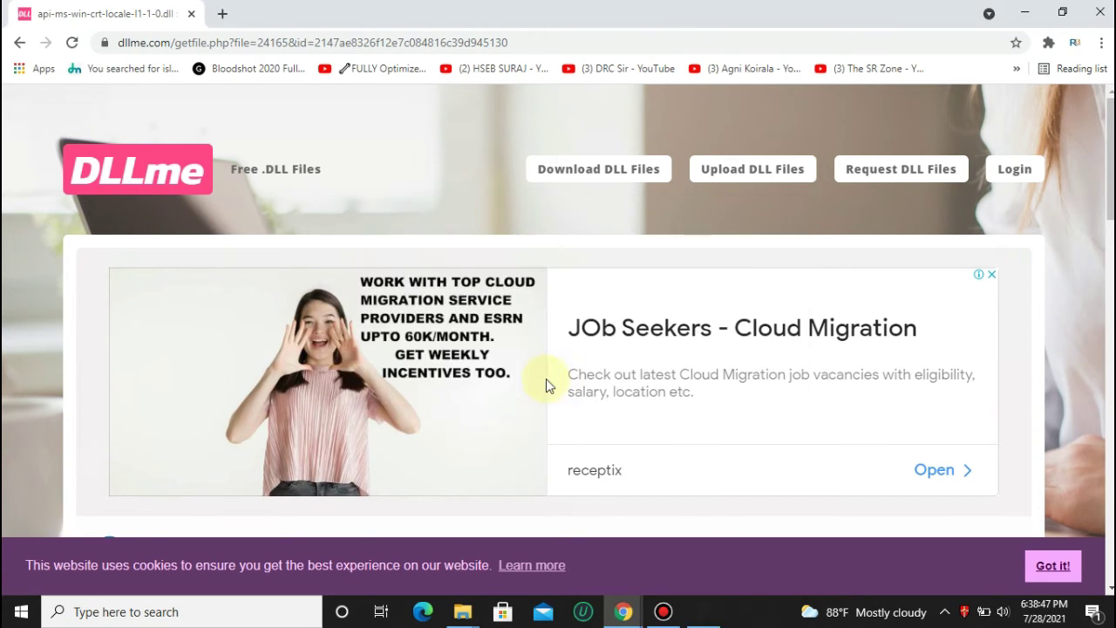
Step: Minimize the browser and open the Compressed folder inside Downloads on This PC
click(1025, 13)
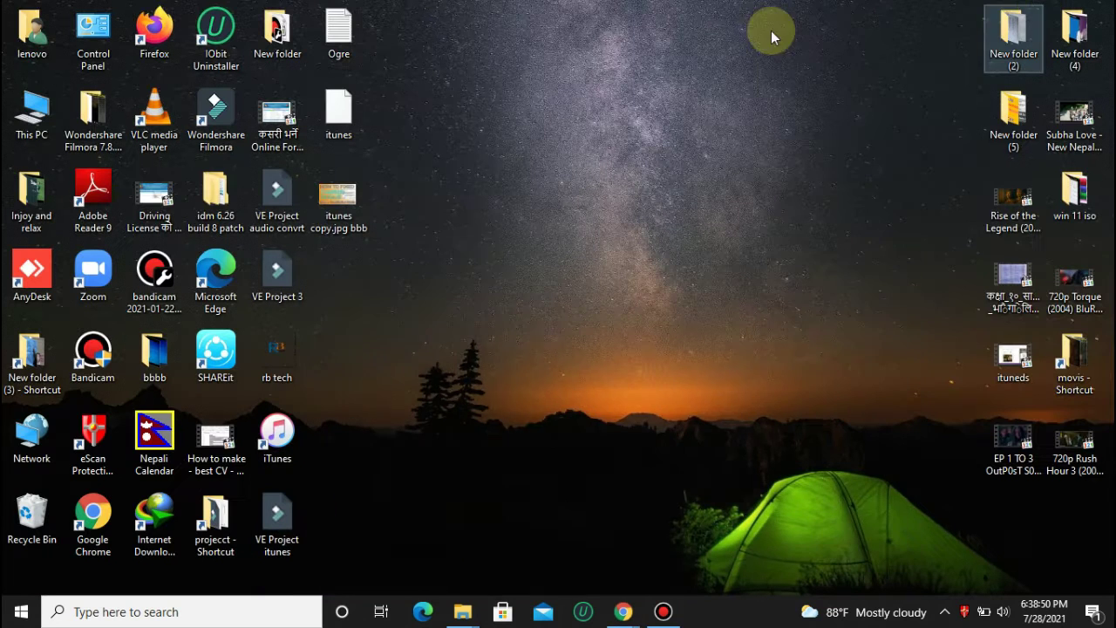
double_click(41, 122)
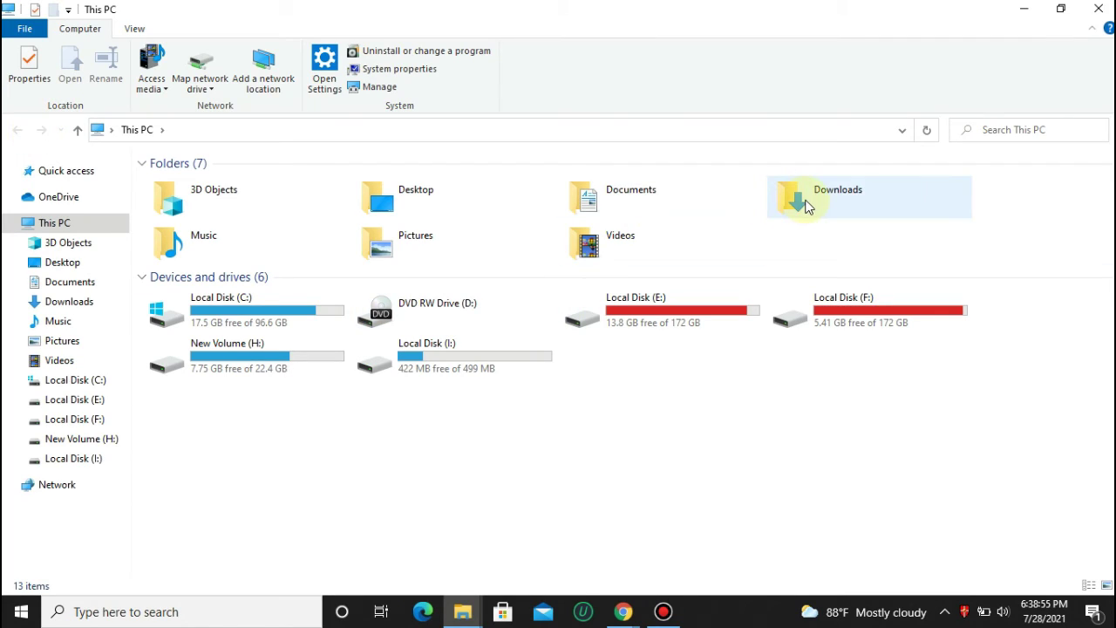
double_click(806, 206)
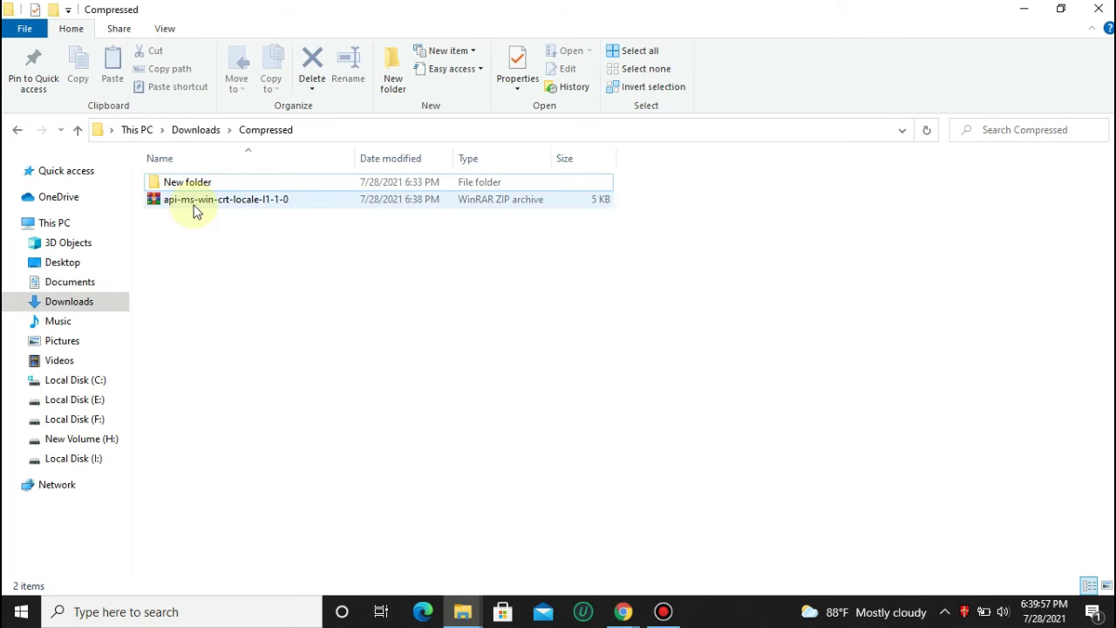
Step: Extract the api-ms-win-crt-locale-l1-1-0 archive into a folder of the same name and open that folder
click(190, 201)
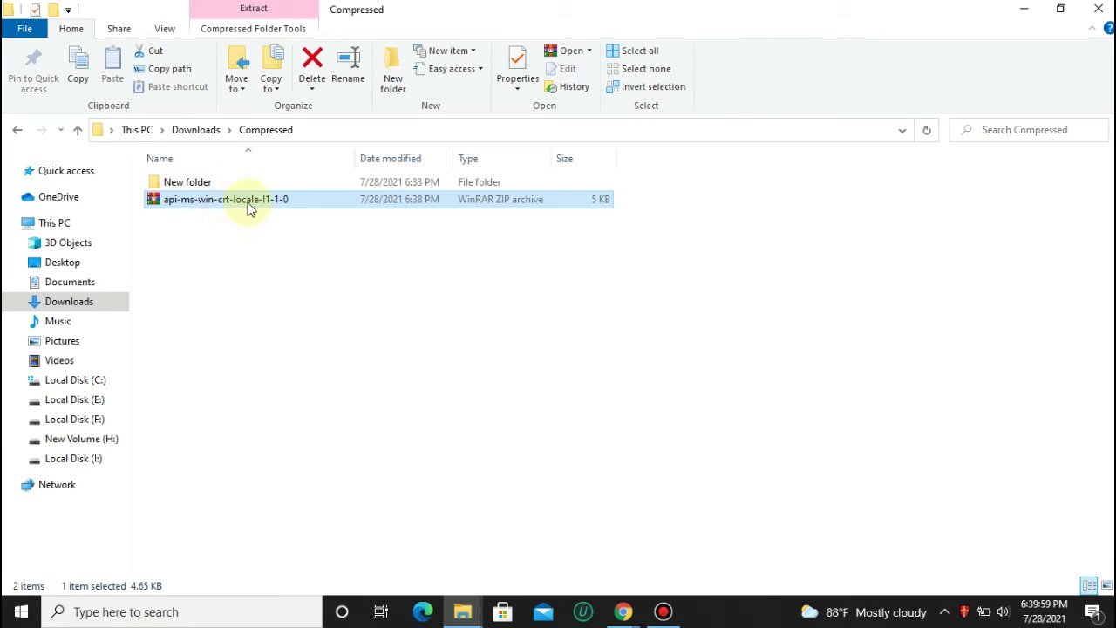
right_click(236, 203)
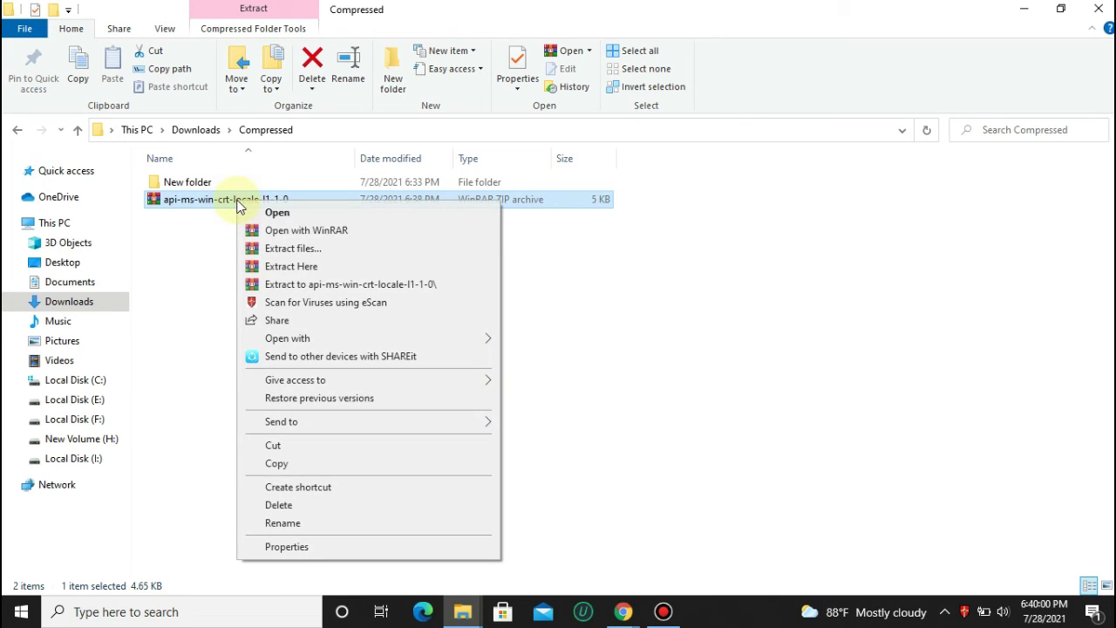
click(282, 286)
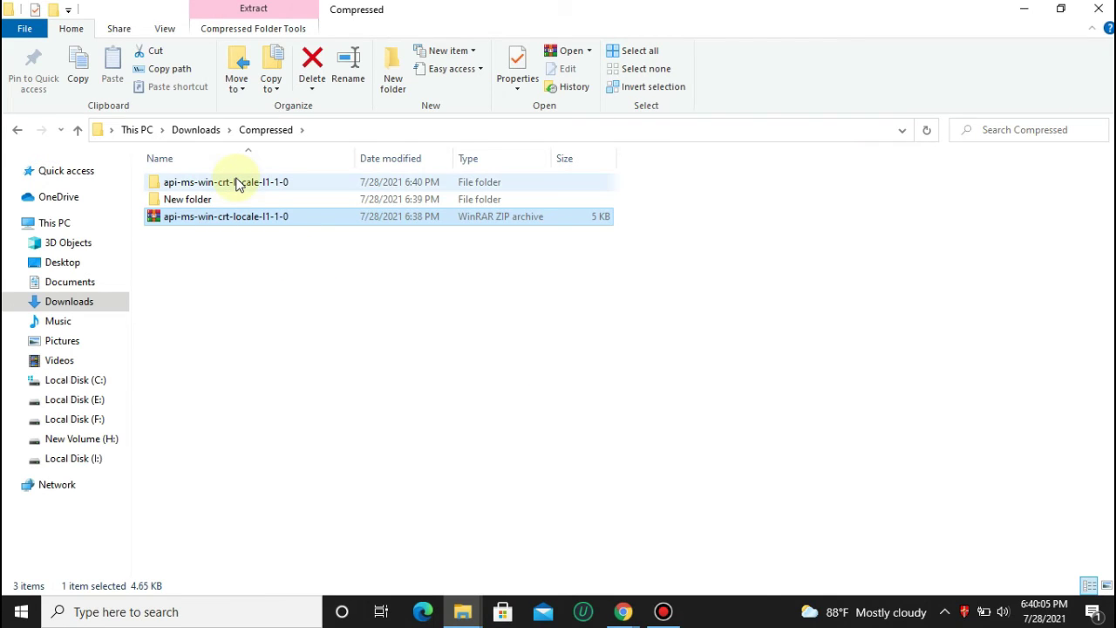
double_click(236, 183)
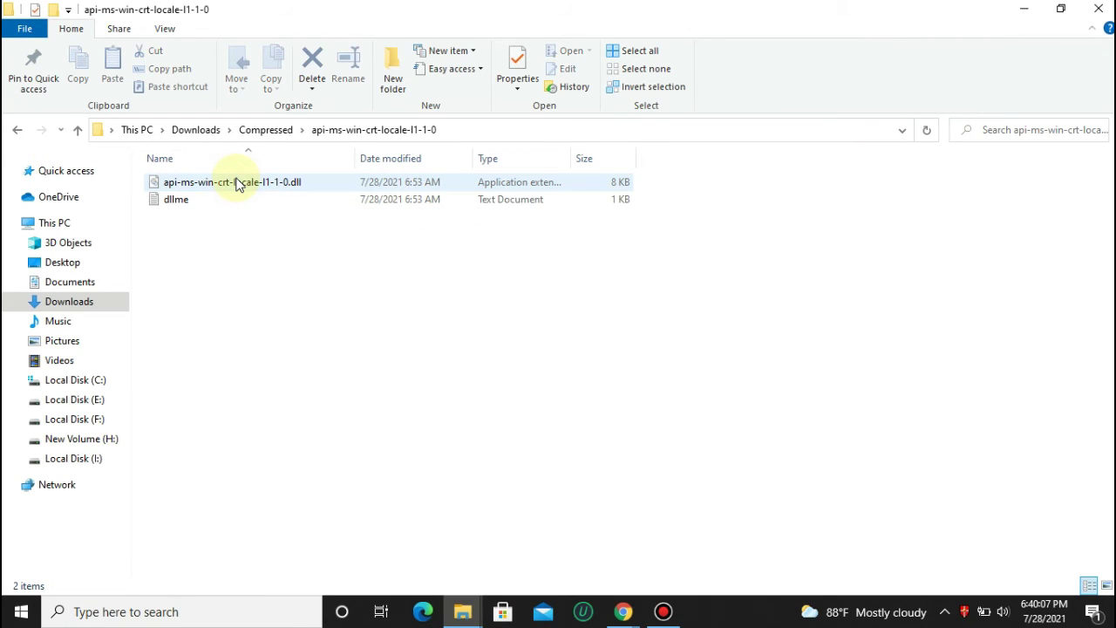
Step: Copy both extracted files, api-ms-win-crt-locale-l1-1-0.dll and dllme, and minimize the folder window
key(ctrl+a)
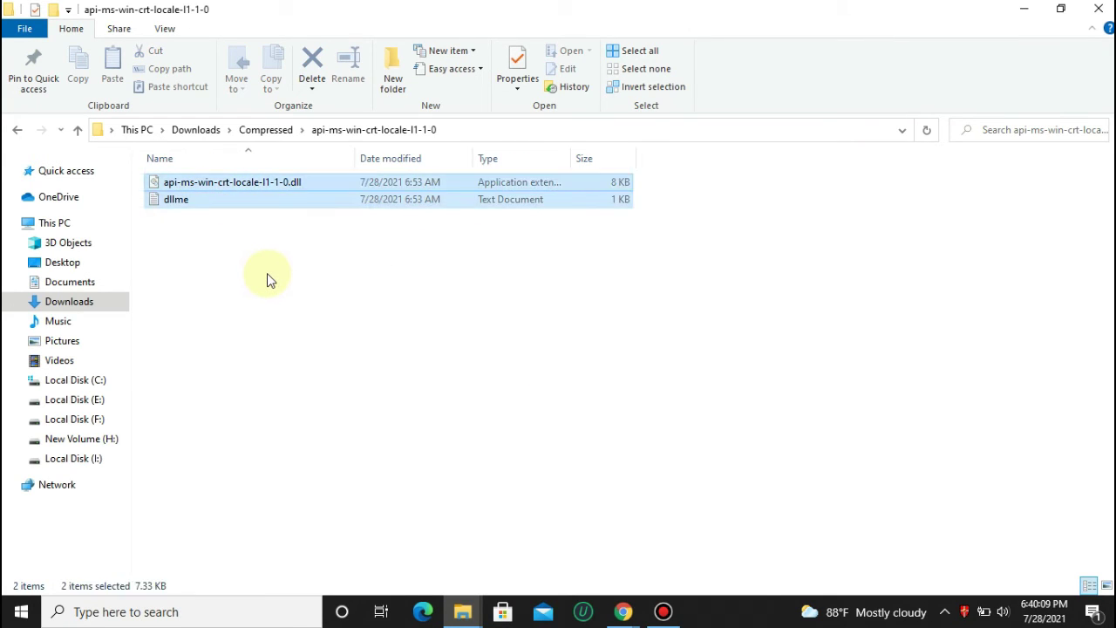
right_click(260, 190)
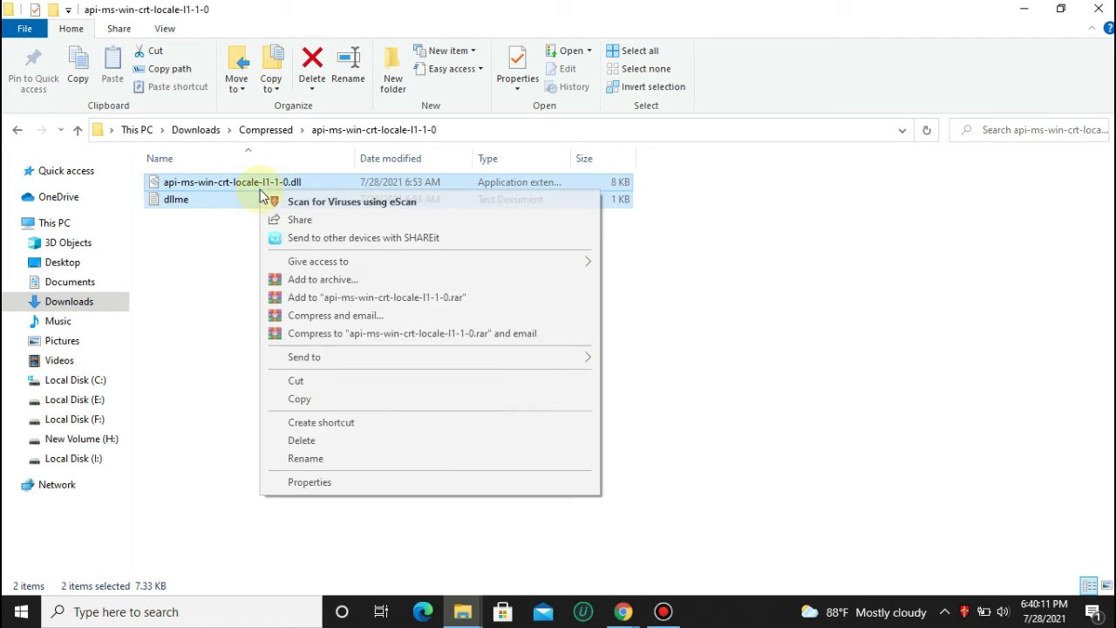
click(299, 398)
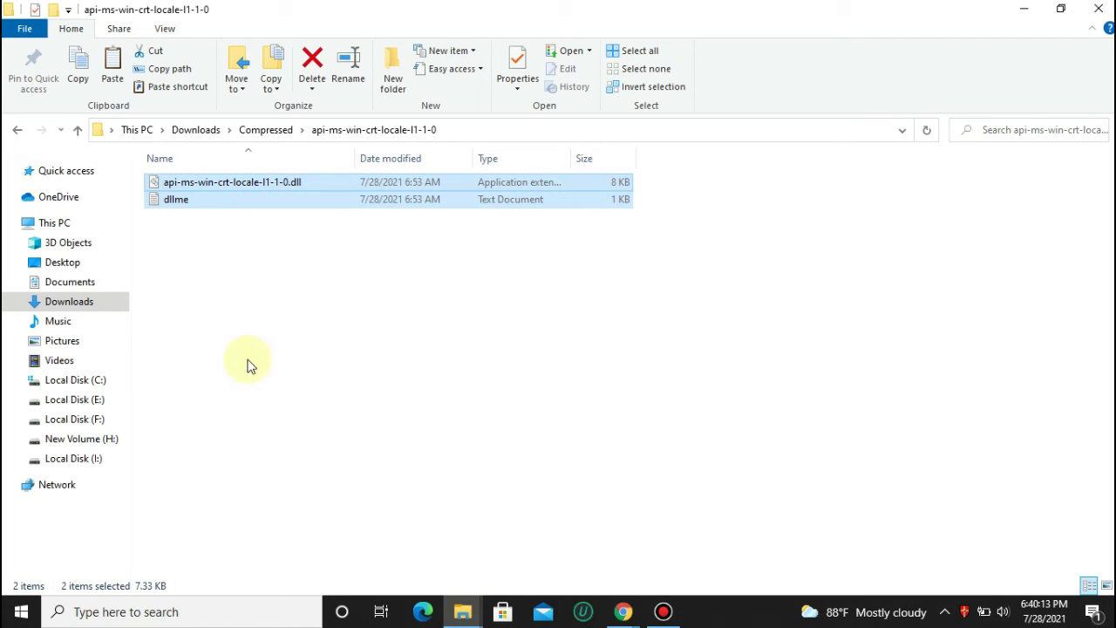
click(1026, 9)
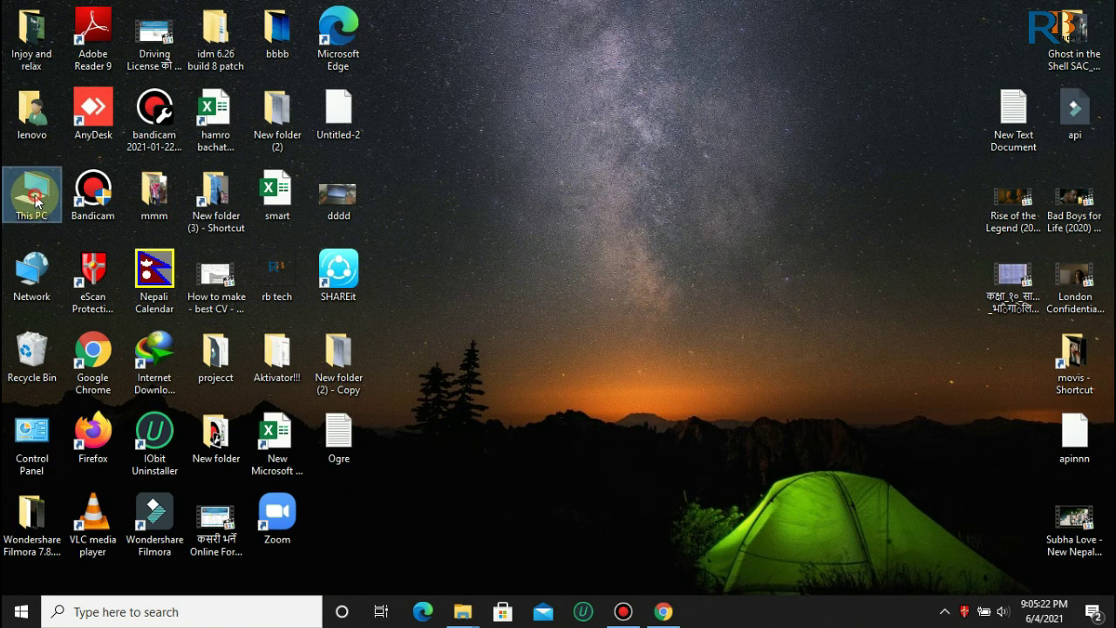
Step: Open the Windows folder on Local Disk (C:) from This PC and restore the window to a smaller size
double_click(33, 196)
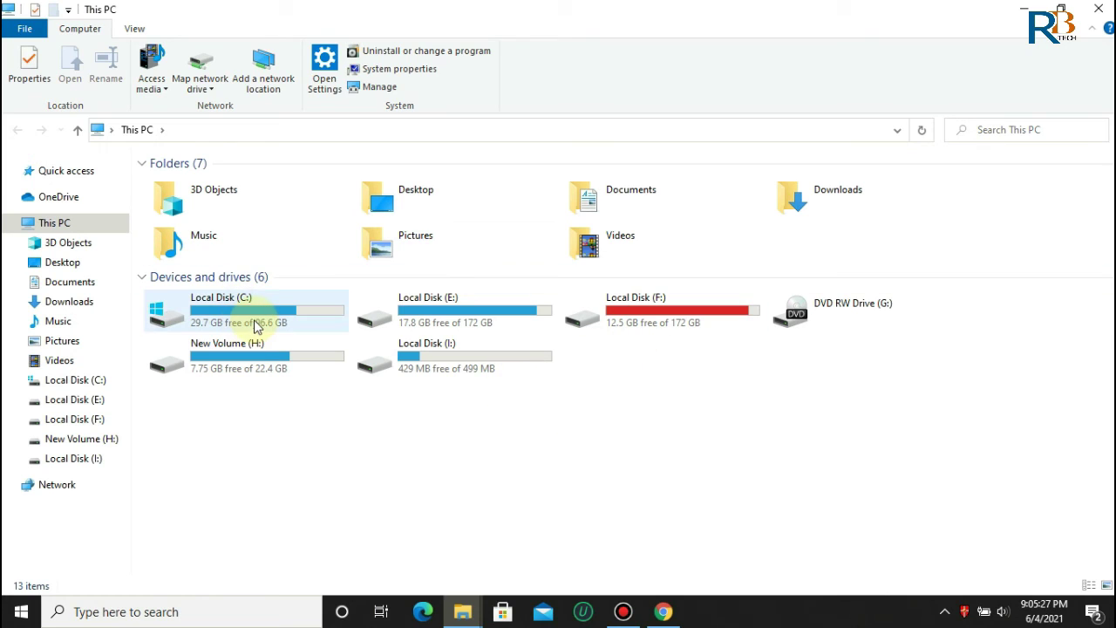
double_click(255, 320)
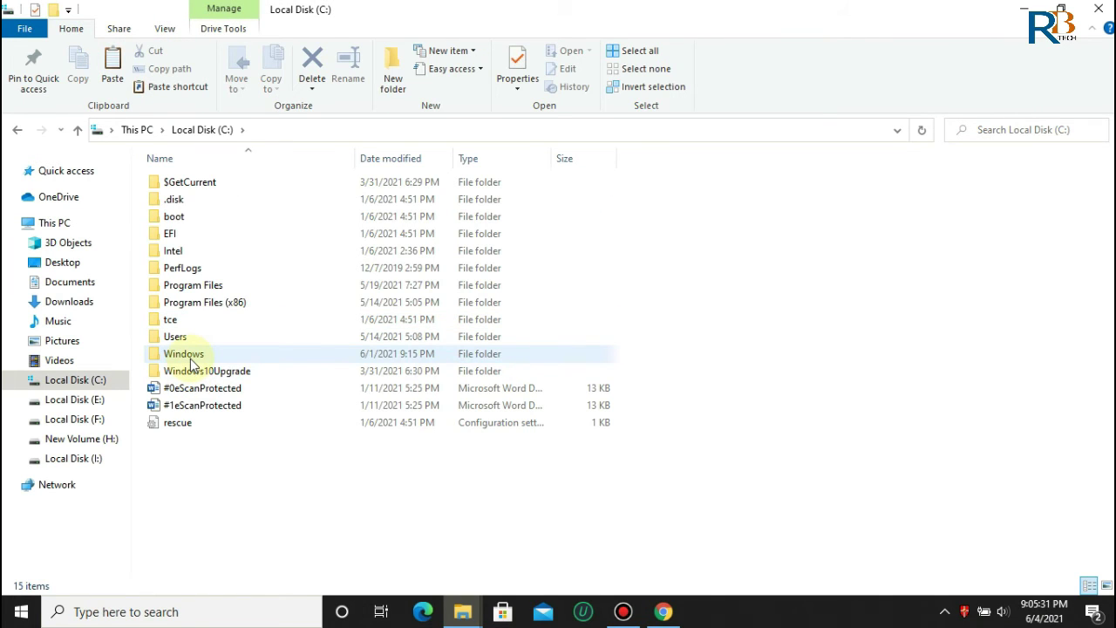
double_click(195, 358)
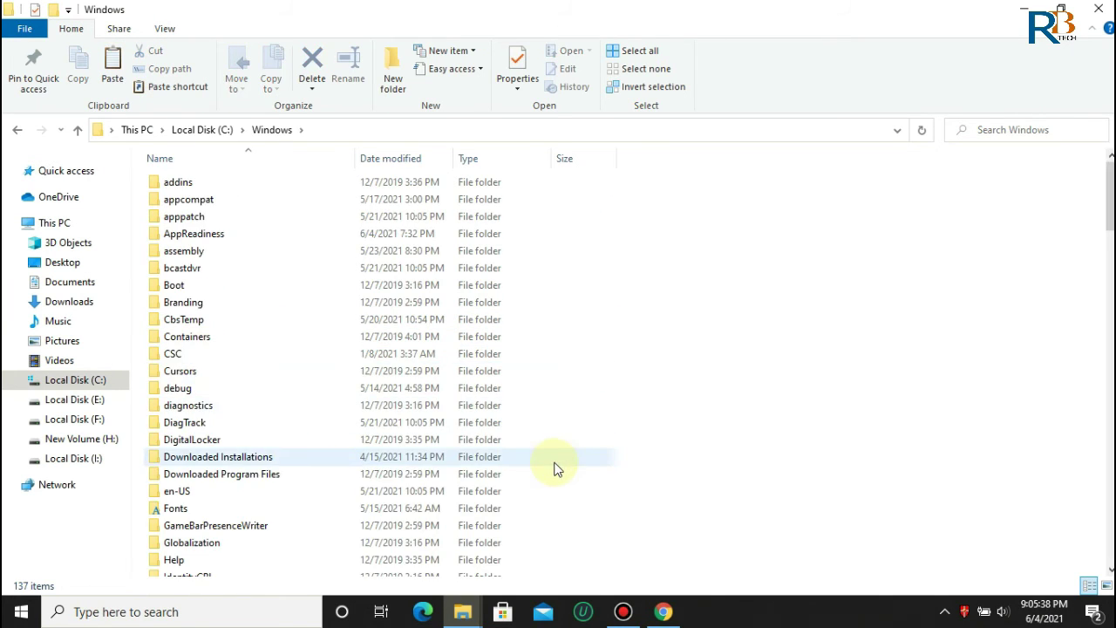
scroll(571, 456, down, 3)
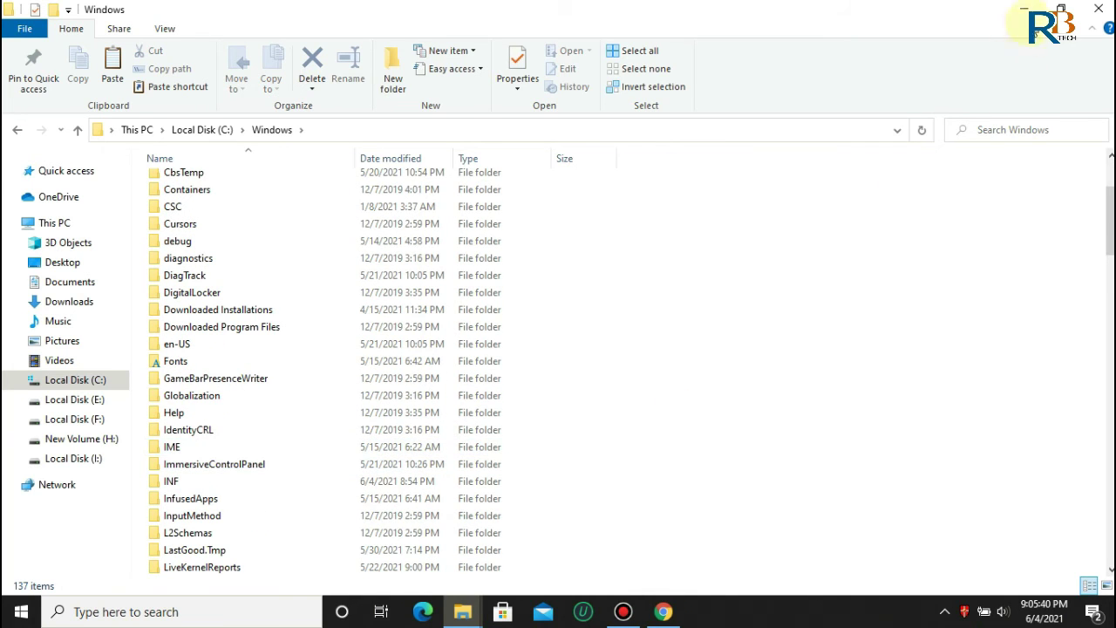
click(1061, 9)
scroll(830, 287, down, 15)
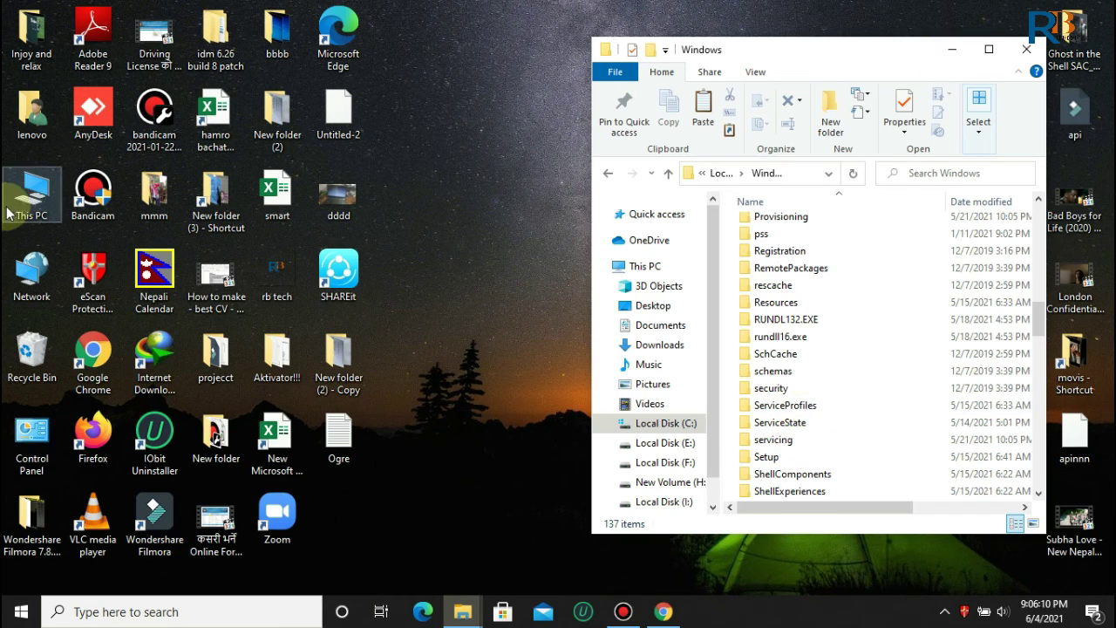
Step: Open the properties of This PC and check the system type under Device specifications
click(32, 193)
right_click(39, 193)
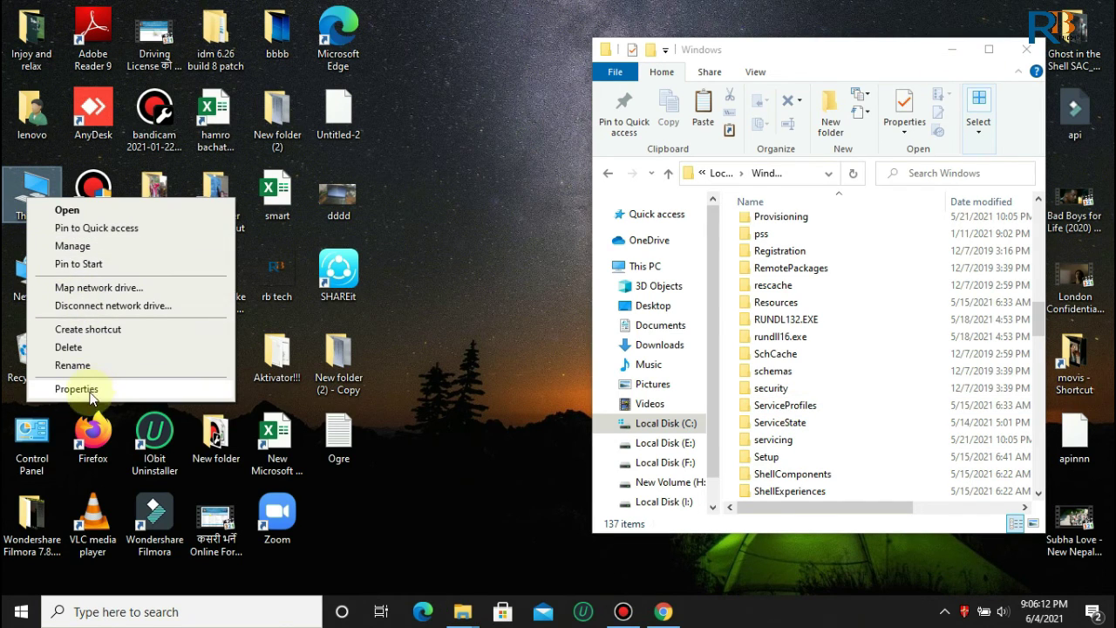
click(82, 388)
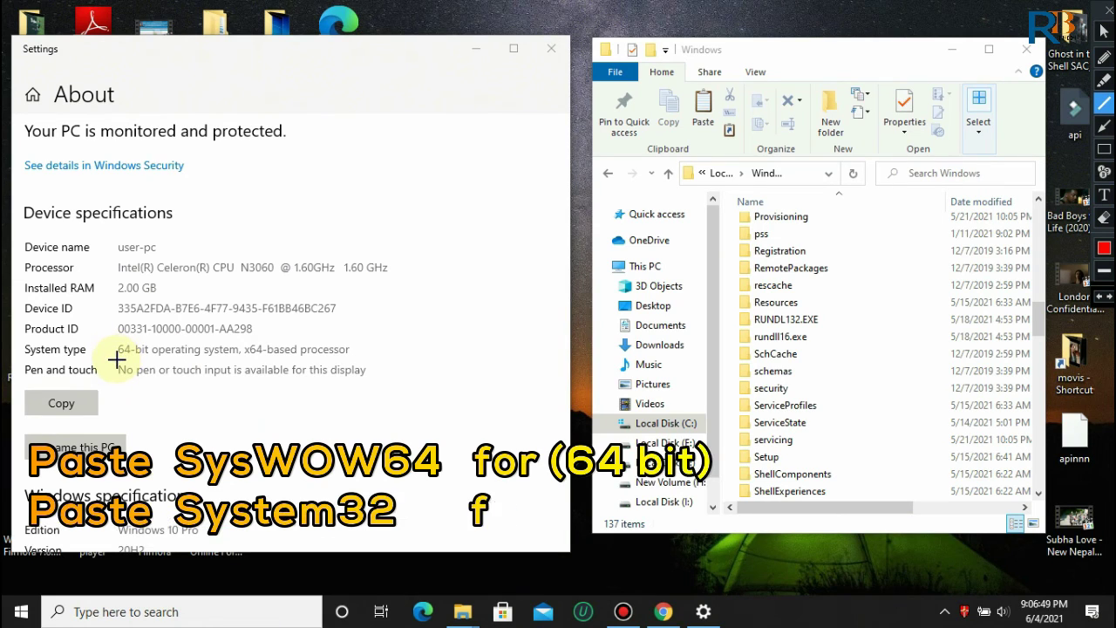
drag(119, 358, 260, 363)
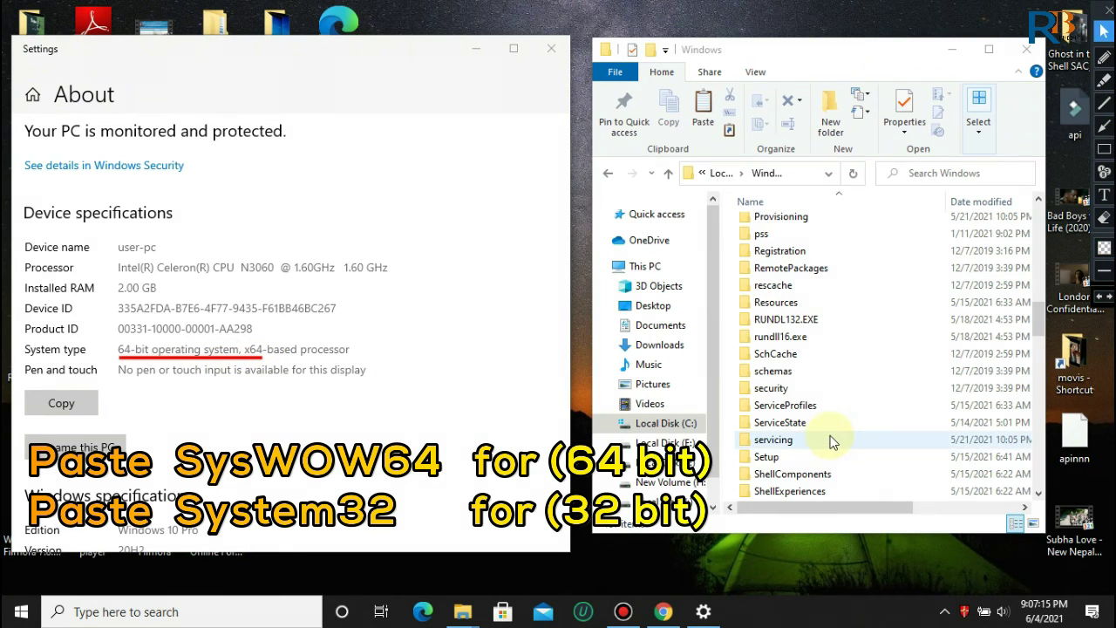
Step: Locate the SysWOW64 folder inside Windows, maximize the window and open the folder
scroll(830, 440, down, 4)
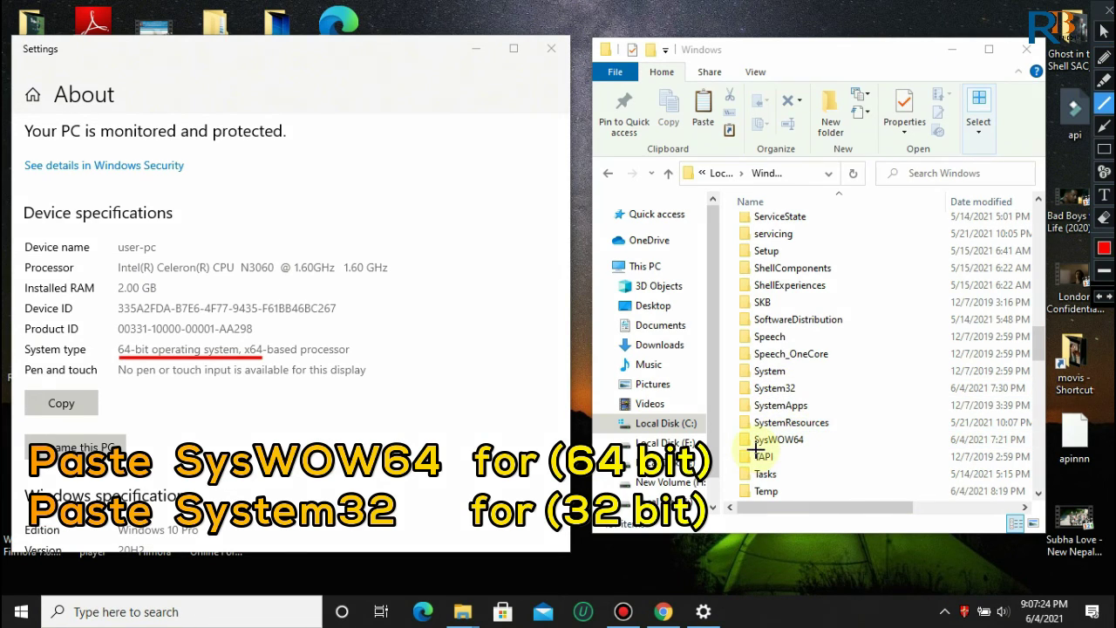
drag(750, 445, 809, 448)
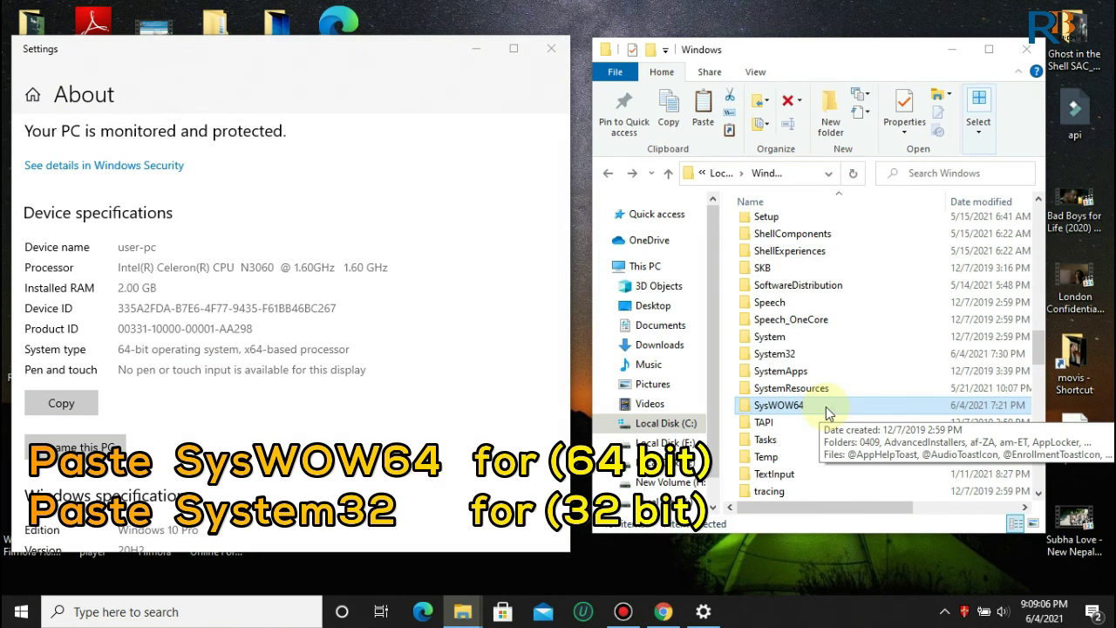
click(988, 50)
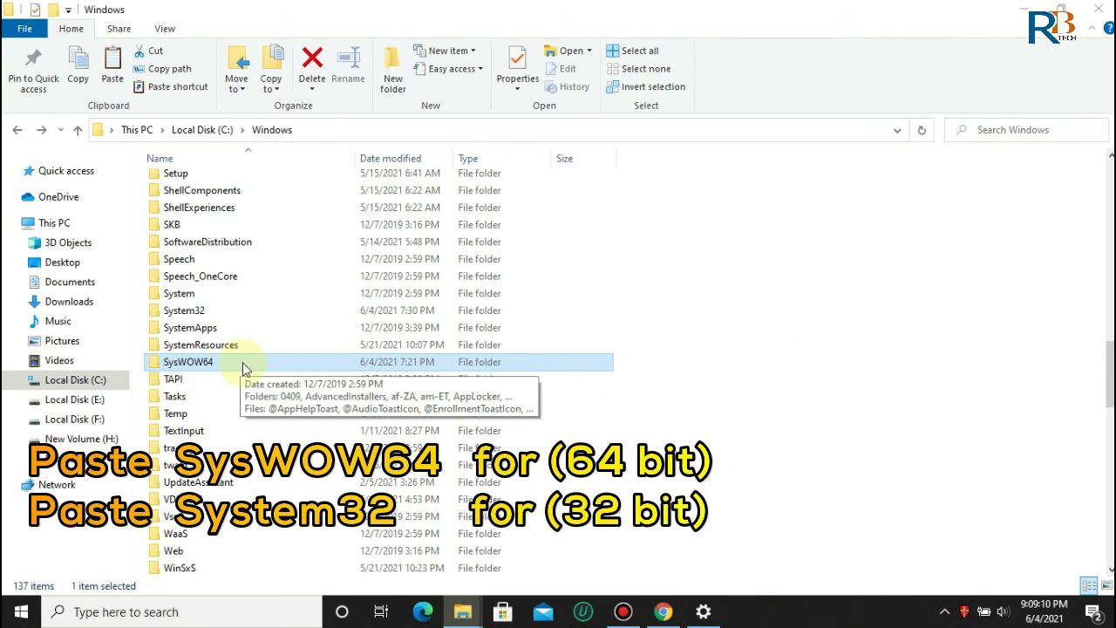
double_click(242, 362)
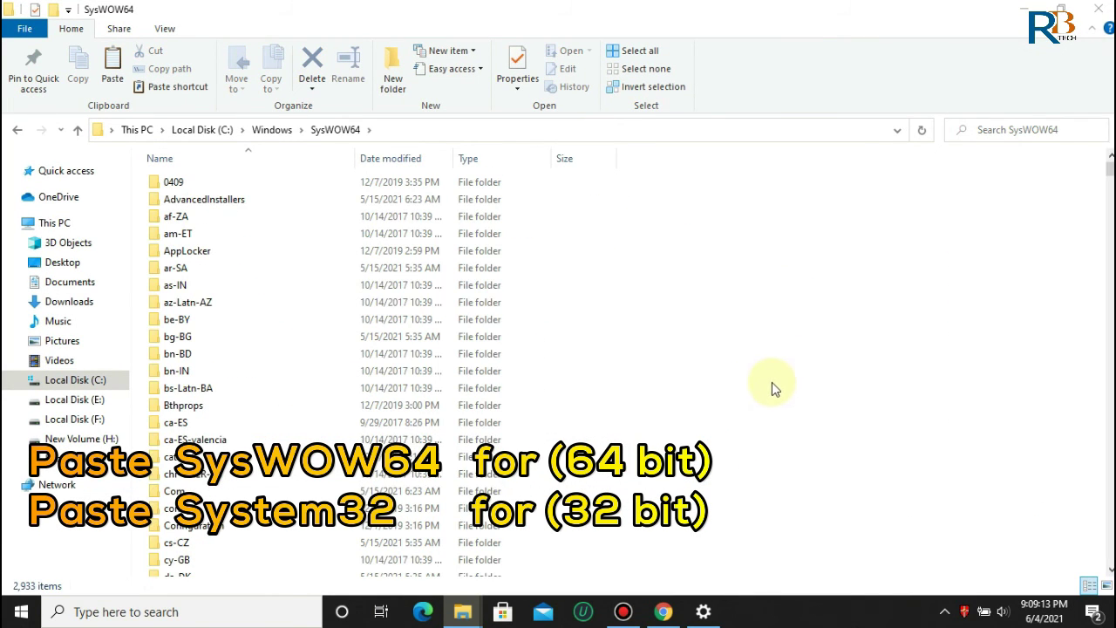
Step: Paste the copied files into SysWOW64, replacing the existing dllme.txt and granting administrator permission for the copy
right_click(759, 406)
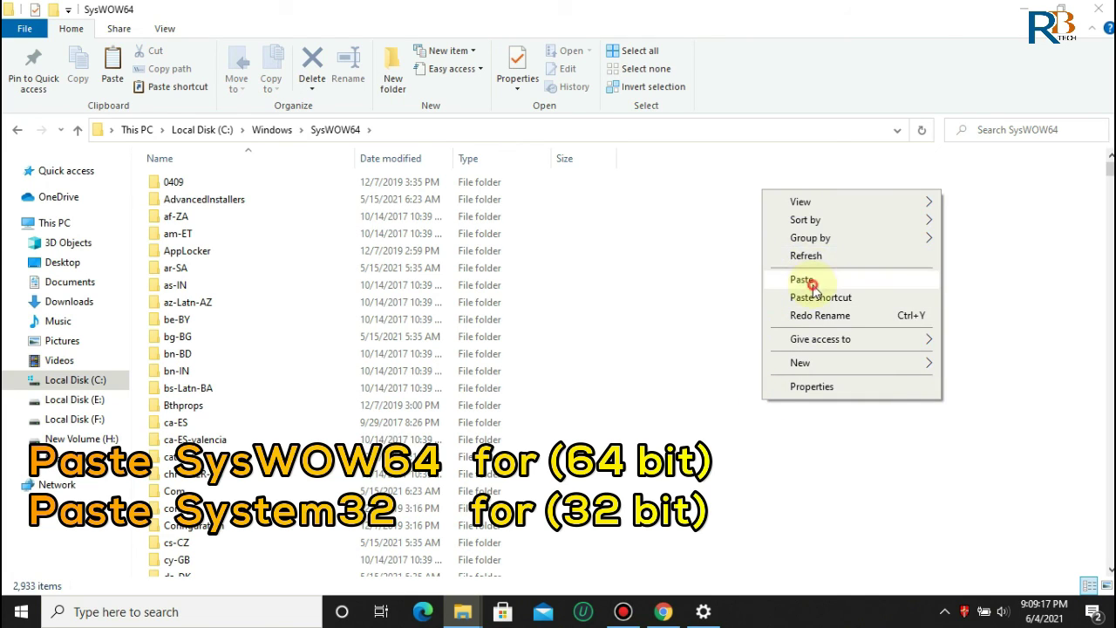
click(804, 280)
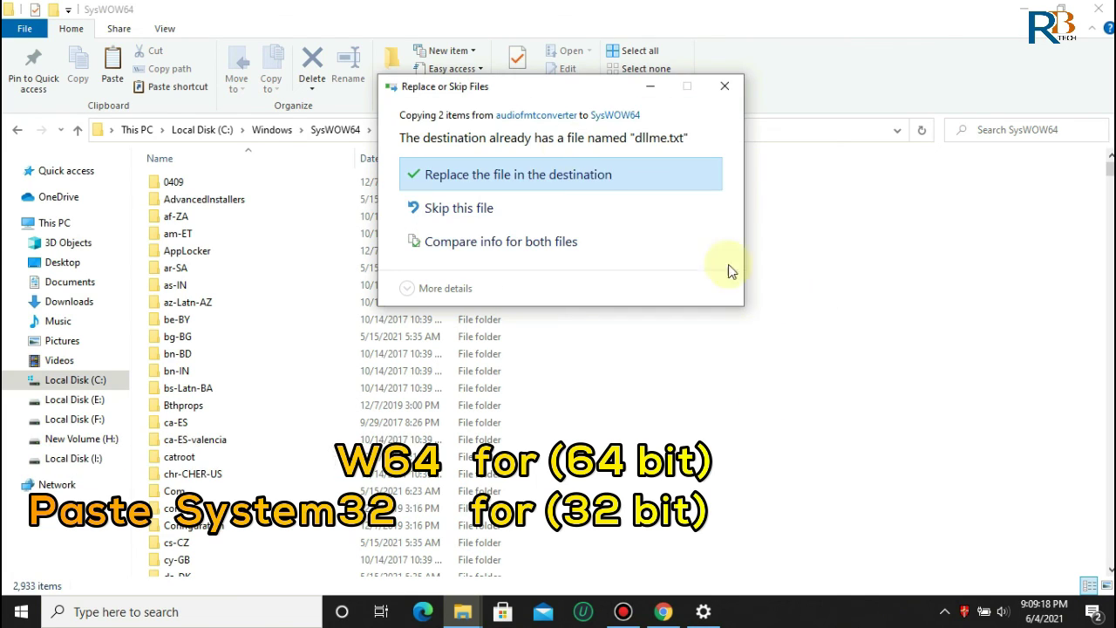
click(602, 179)
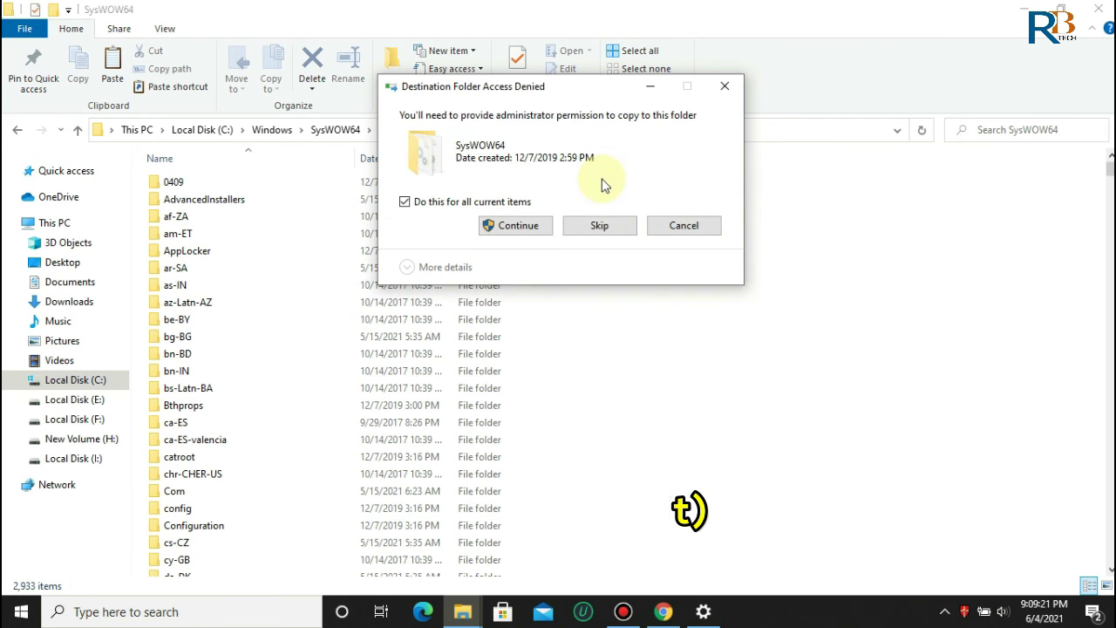
click(499, 226)
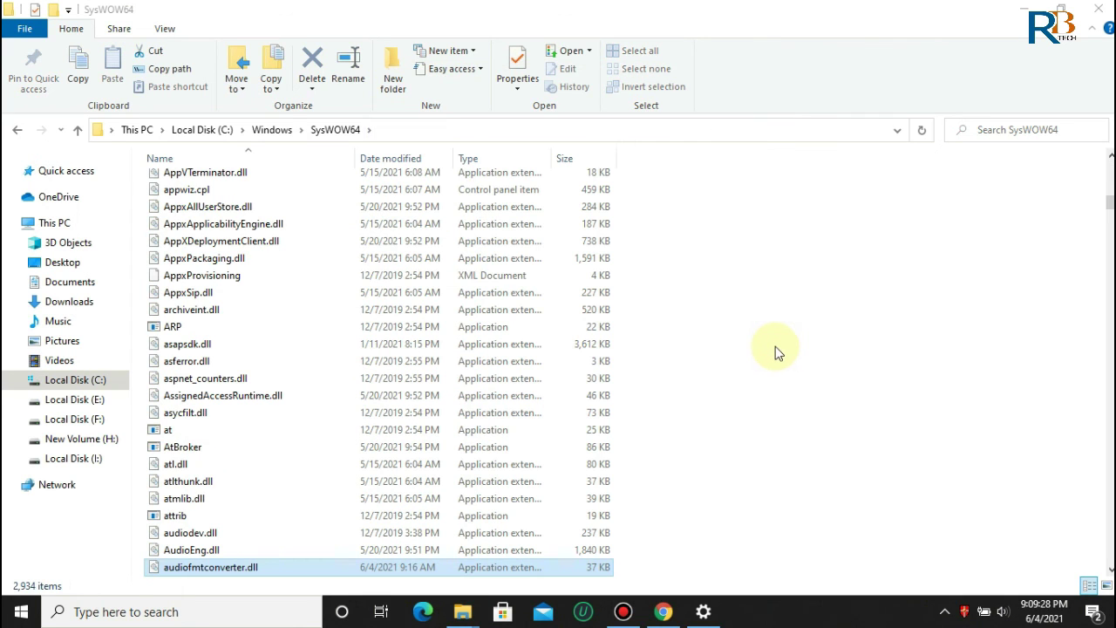
Step: Close the SysWOW64 window and open the Start menu
click(1097, 11)
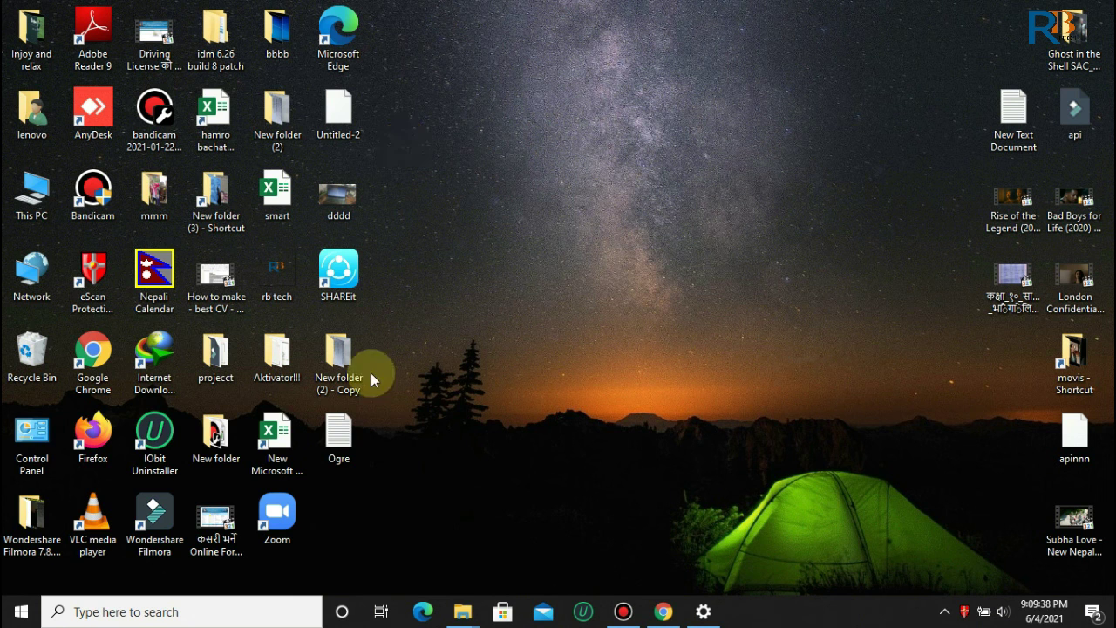
click(21, 612)
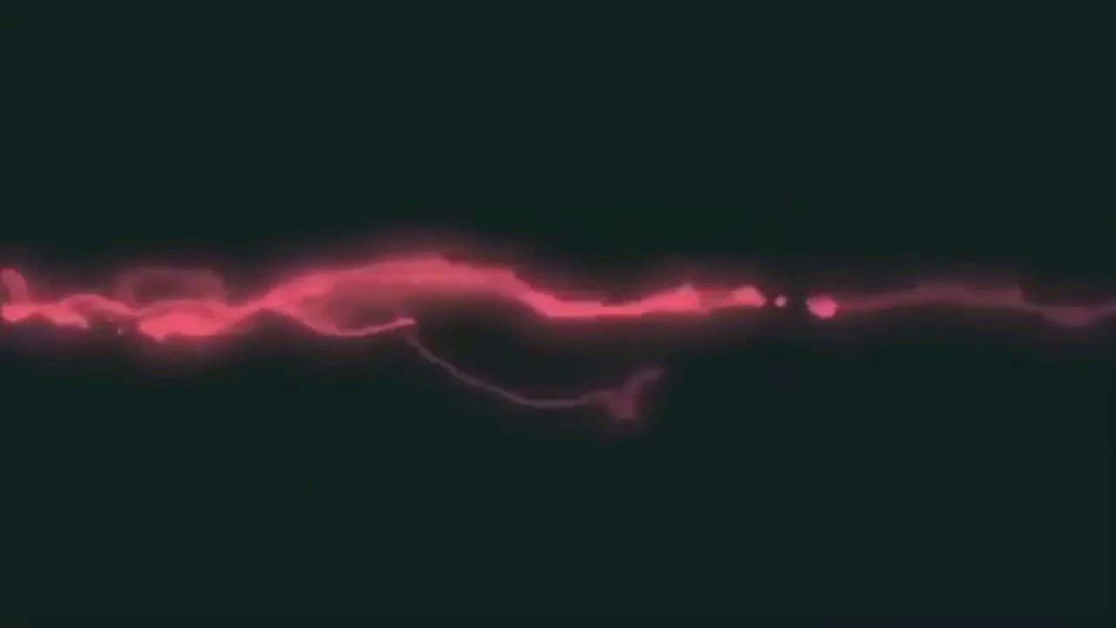